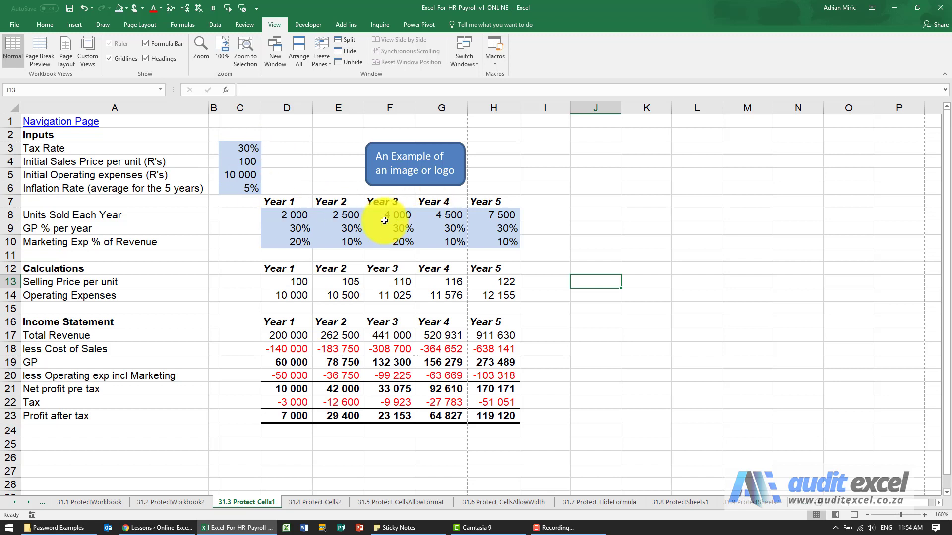
# Step: Inspect the formula cells D13 and D14 and the calculated formula block
pyautogui.click(299, 282)
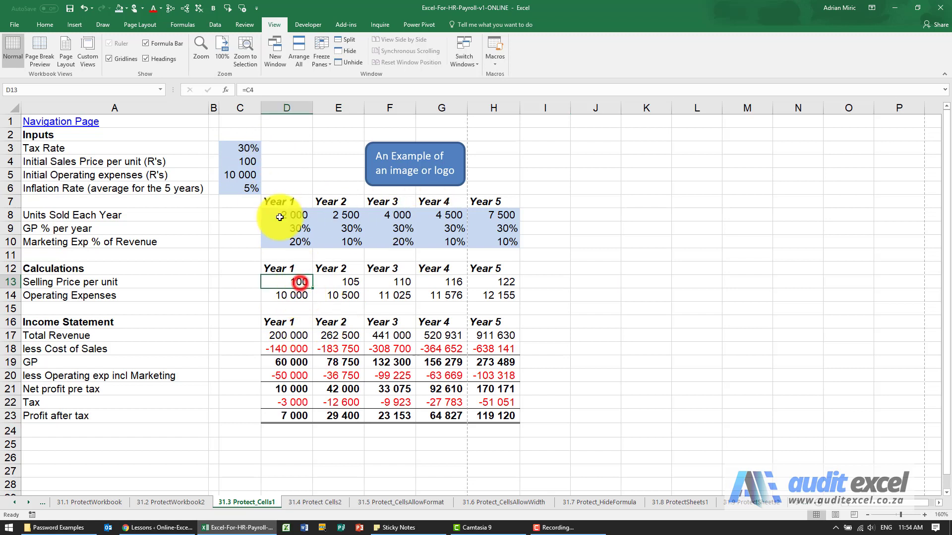
pyautogui.click(297, 297)
pyautogui.moveTo(293, 282); pyautogui.dragTo(482, 415)
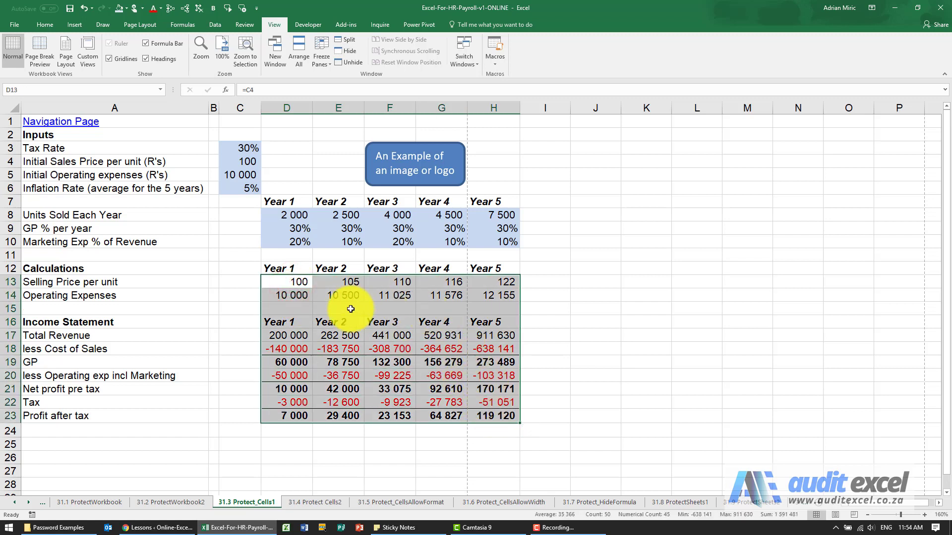
pyautogui.click(299, 286)
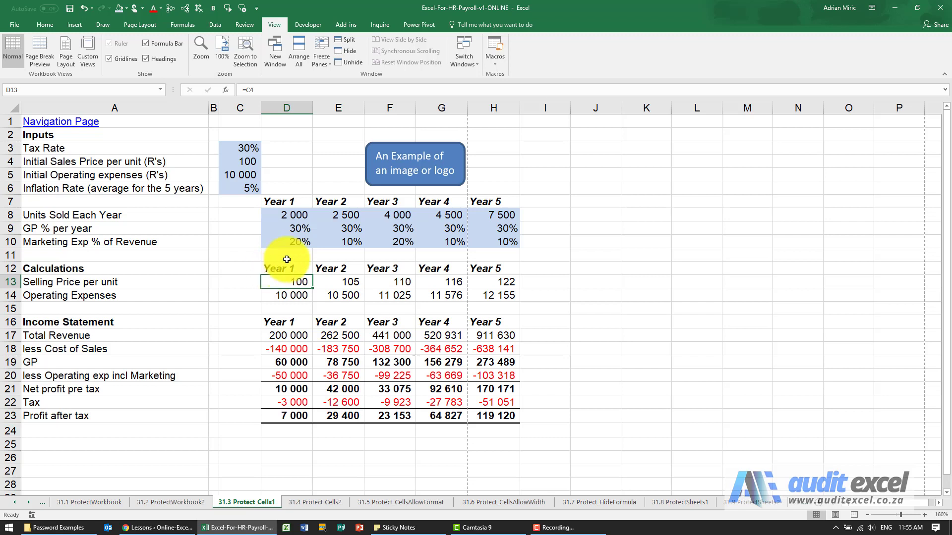
# Step: Protect the sheet with default settings and confirm deleting the D9 GP % input is refused
pyautogui.click(245, 25)
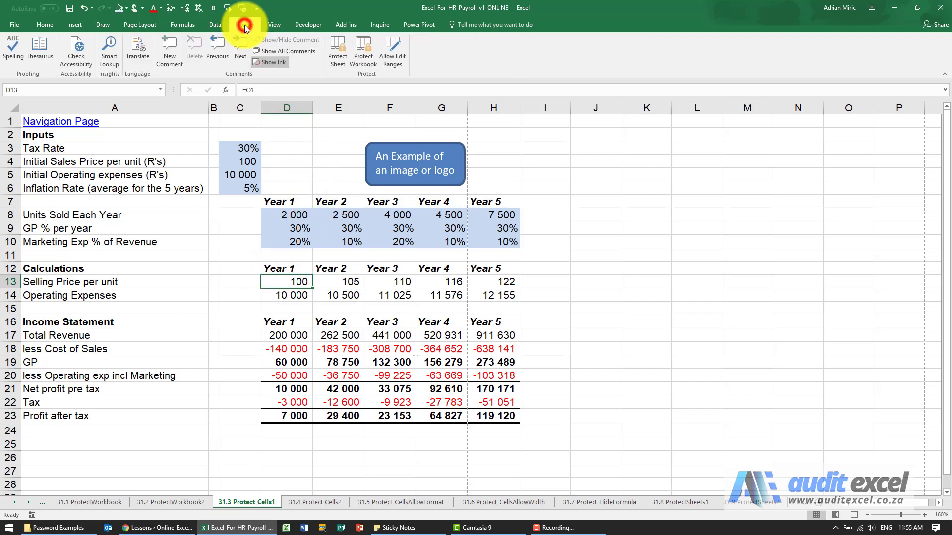
pyautogui.click(337, 58)
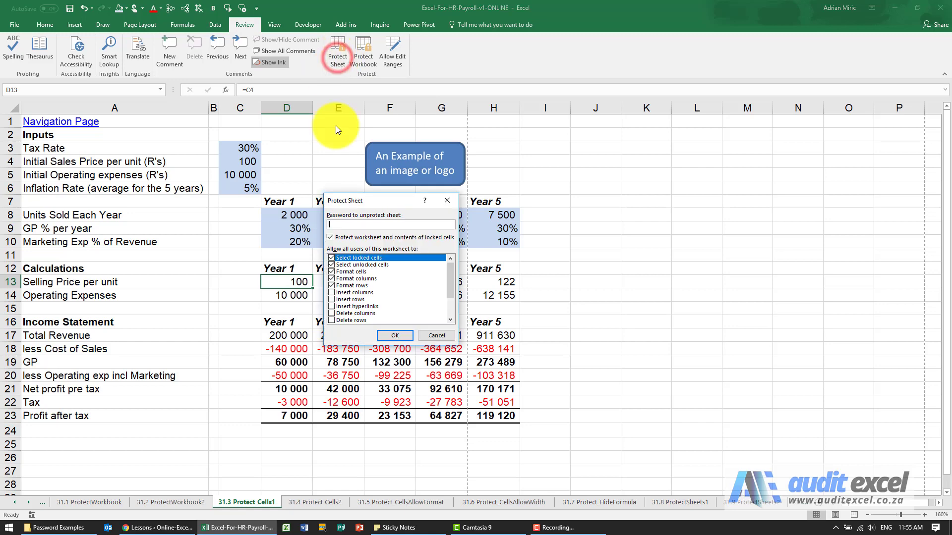
pyautogui.moveTo(442, 165); pyautogui.dragTo(467, 133)
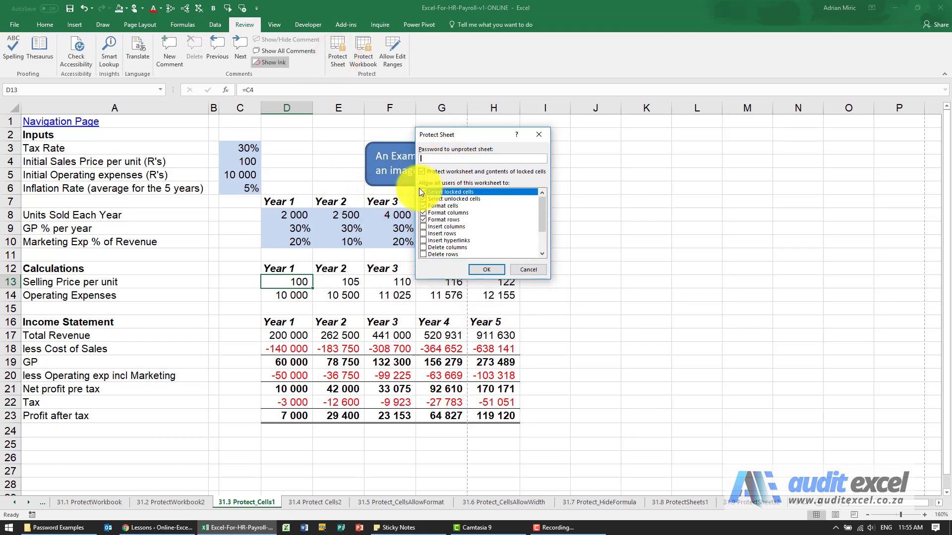
pyautogui.click(486, 270)
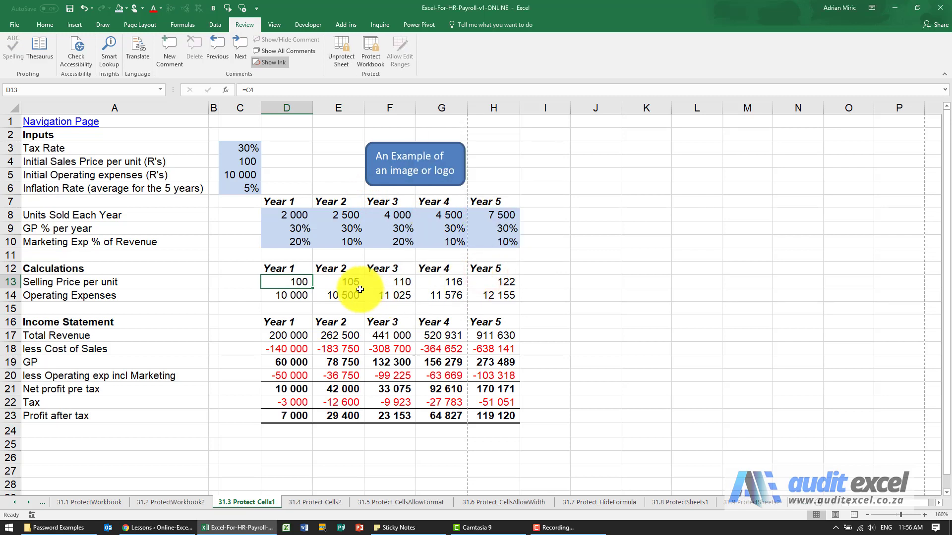
pyautogui.click(294, 229)
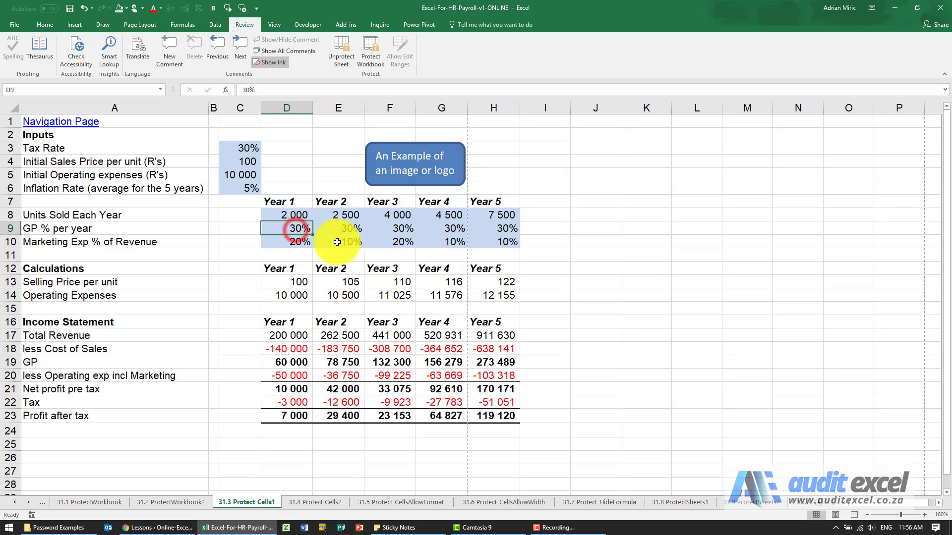
pyautogui.press('Delete')
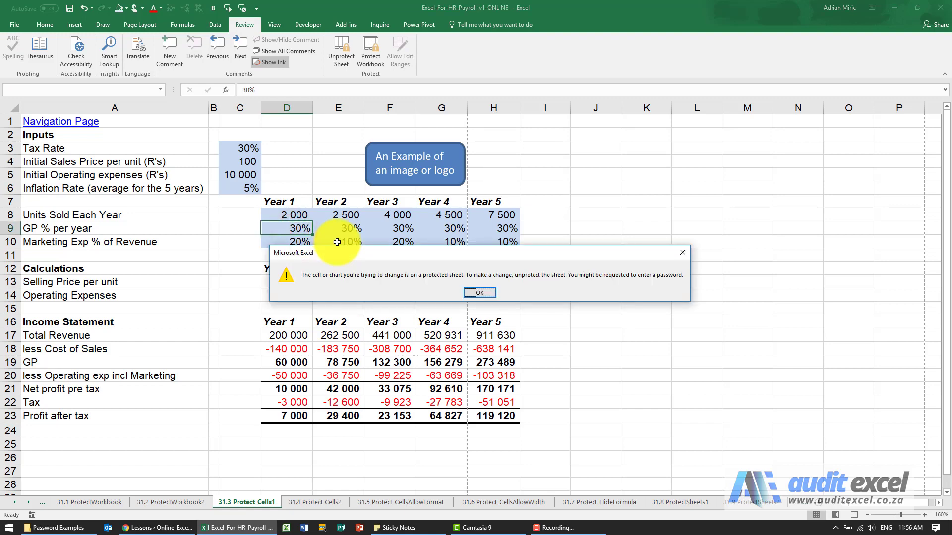
pyautogui.press('Return')
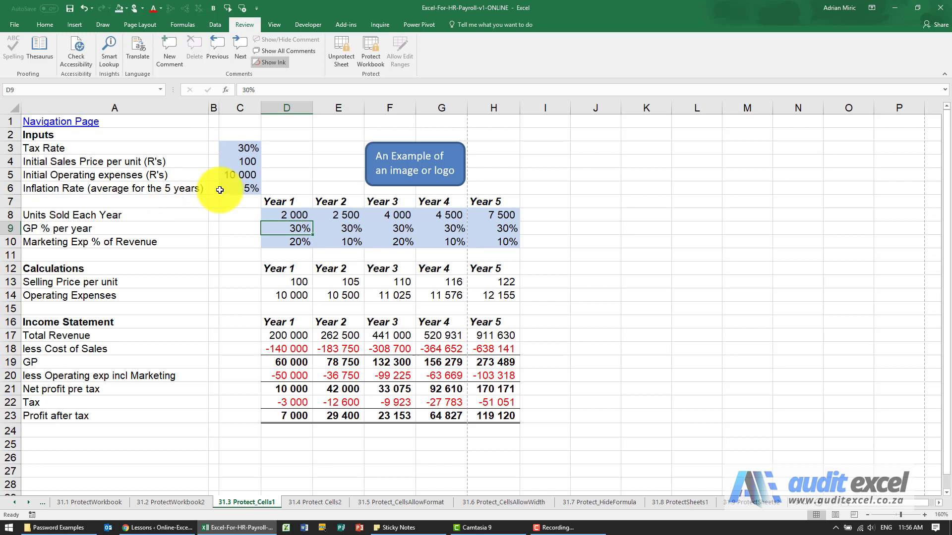
# Step: Unprotect the sheet and select the input ranges C3:C6 and D8:H10
pyautogui.click(343, 59)
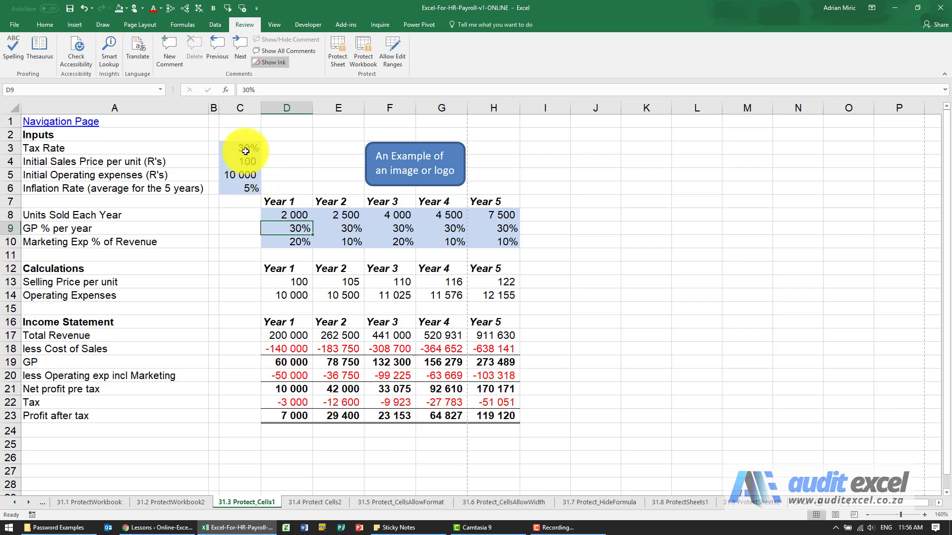
pyautogui.click(245, 148)
pyautogui.moveTo(247, 167); pyautogui.dragTo(241, 184)
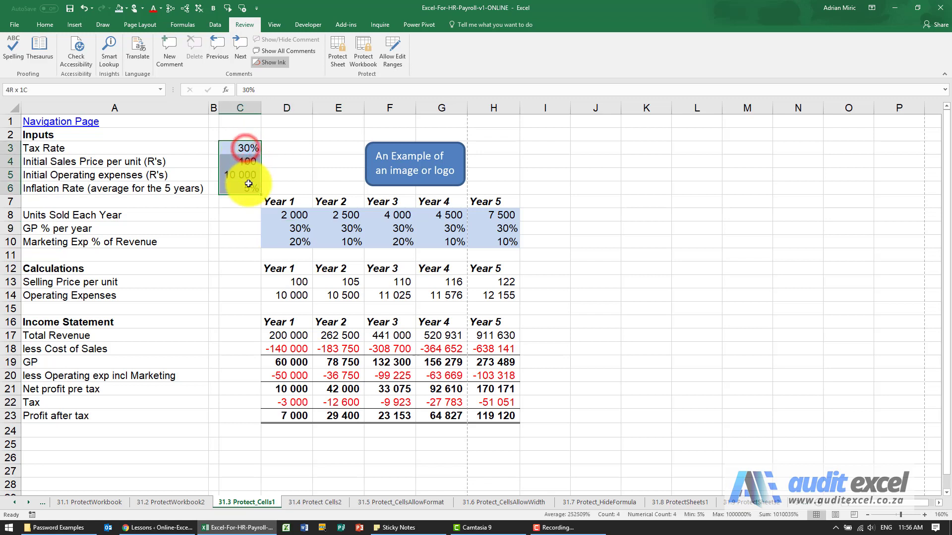
pyautogui.moveTo(293, 214); pyautogui.dragTo(471, 238)
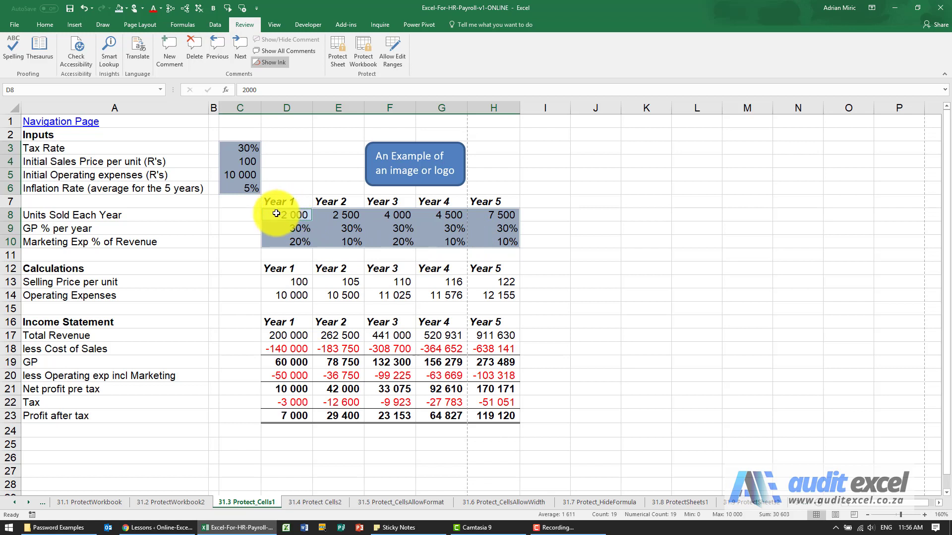
# Step: Clear the Locked option for the selected input cells in Format Cells Protection
pyautogui.hotkey('ctrl', '1')
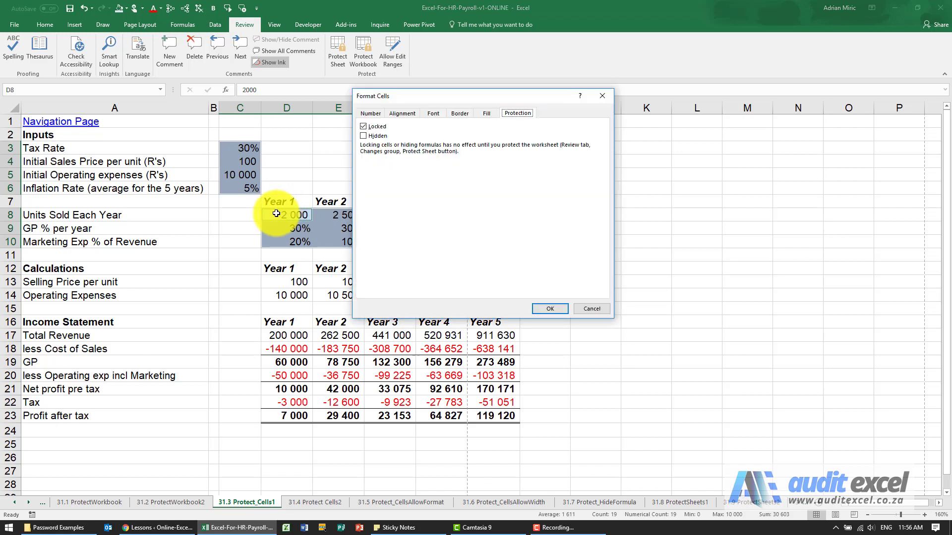
pyautogui.click(368, 115)
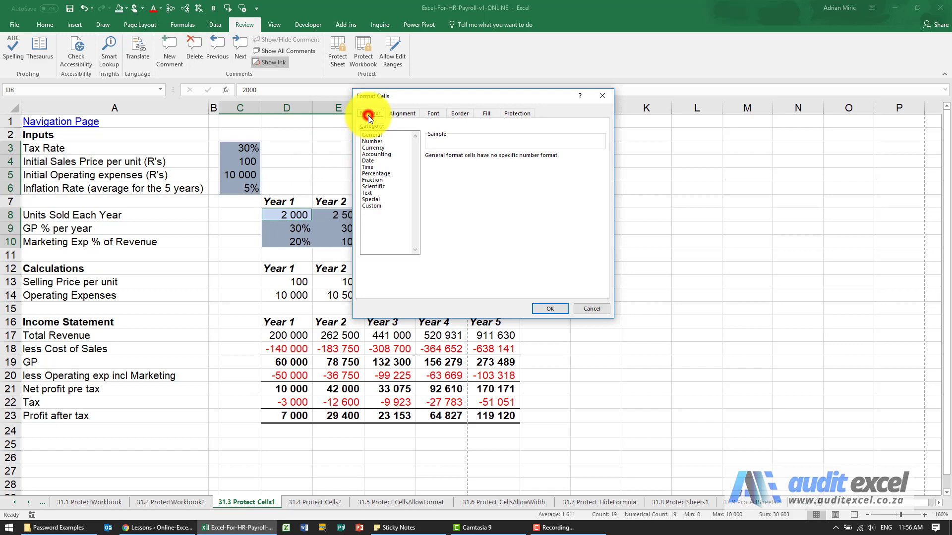
pyautogui.click(394, 116)
pyautogui.click(430, 115)
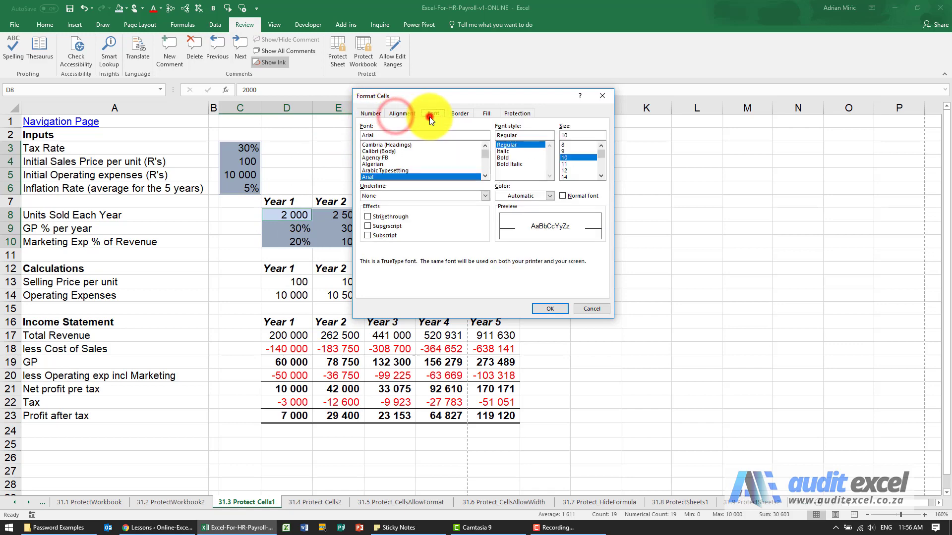
pyautogui.click(460, 114)
pyautogui.click(483, 114)
pyautogui.click(511, 116)
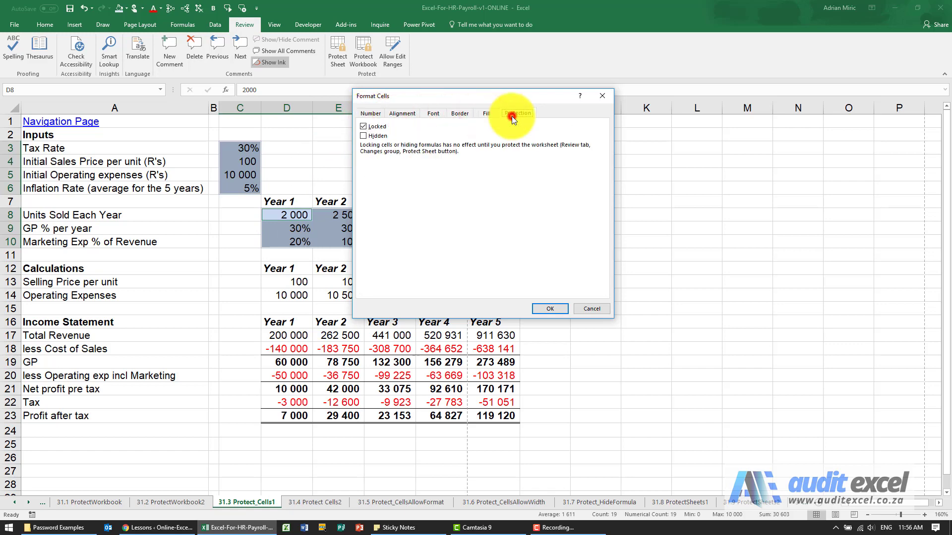
pyautogui.moveTo(472, 98); pyautogui.dragTo(647, 106)
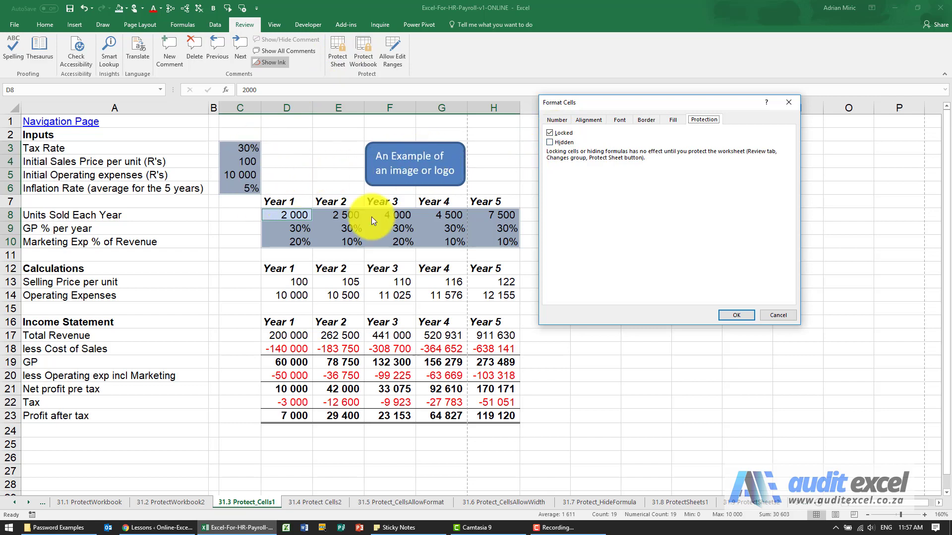
pyautogui.click(549, 133)
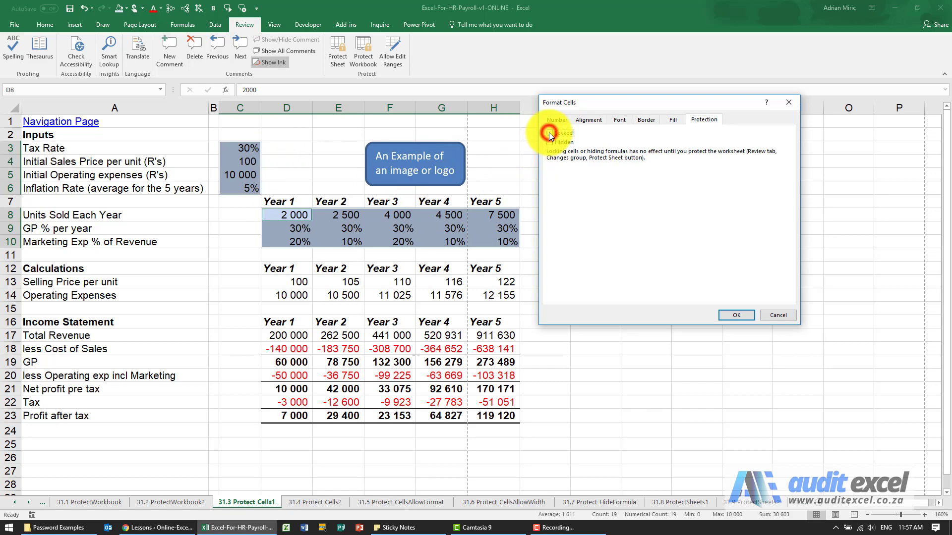
pyautogui.click(735, 315)
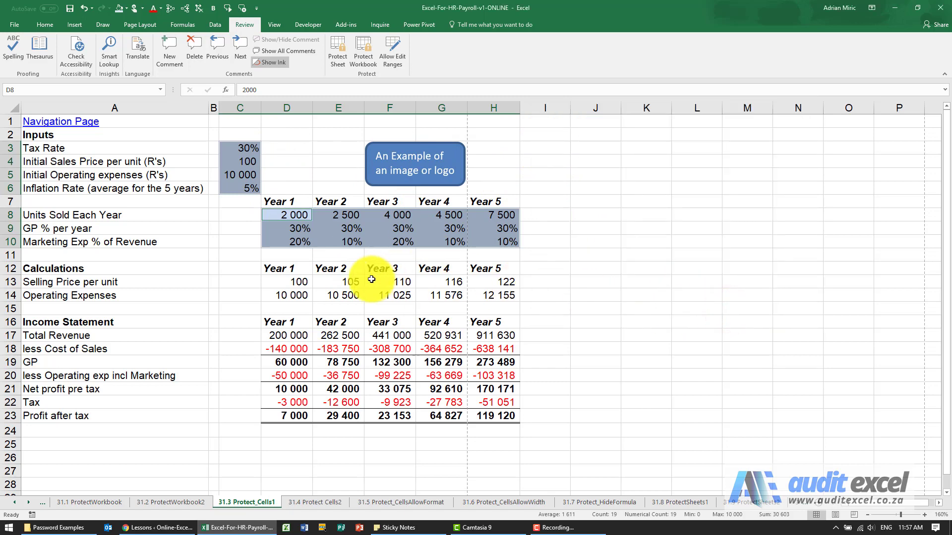
# Step: Change the D13 selling price formula to =C4/2, then undo it back to =C4
pyautogui.click(300, 282)
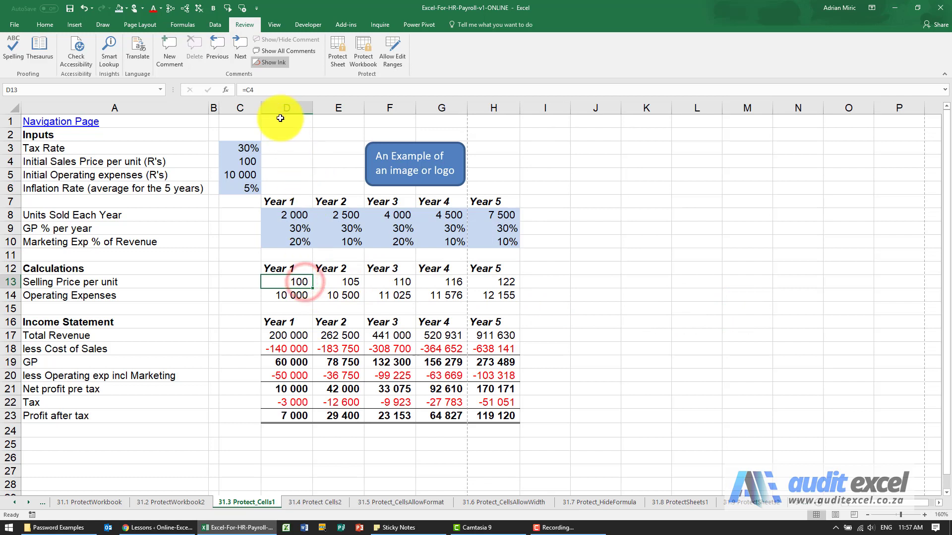
pyautogui.click(276, 88)
pyautogui.write('/2')
pyautogui.press('Return')
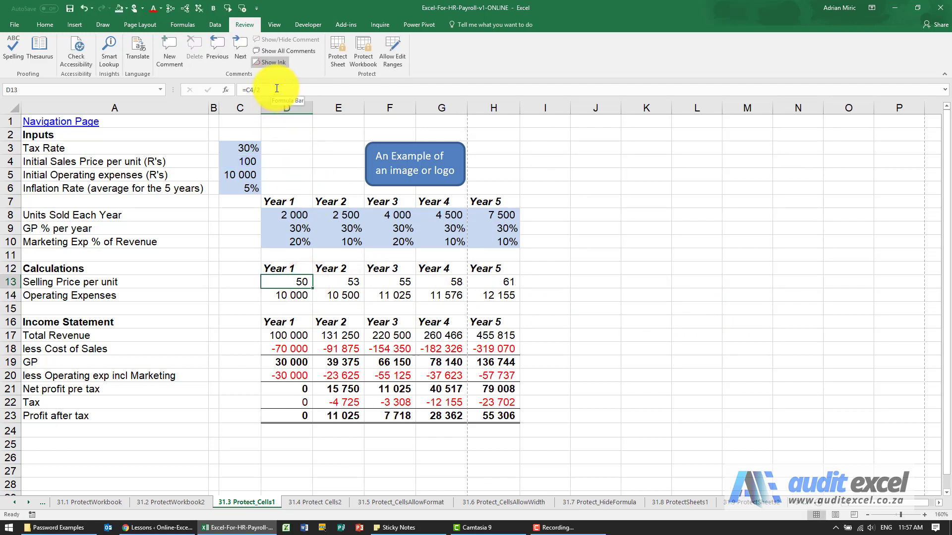
pyautogui.press('Up')
pyautogui.click(84, 10)
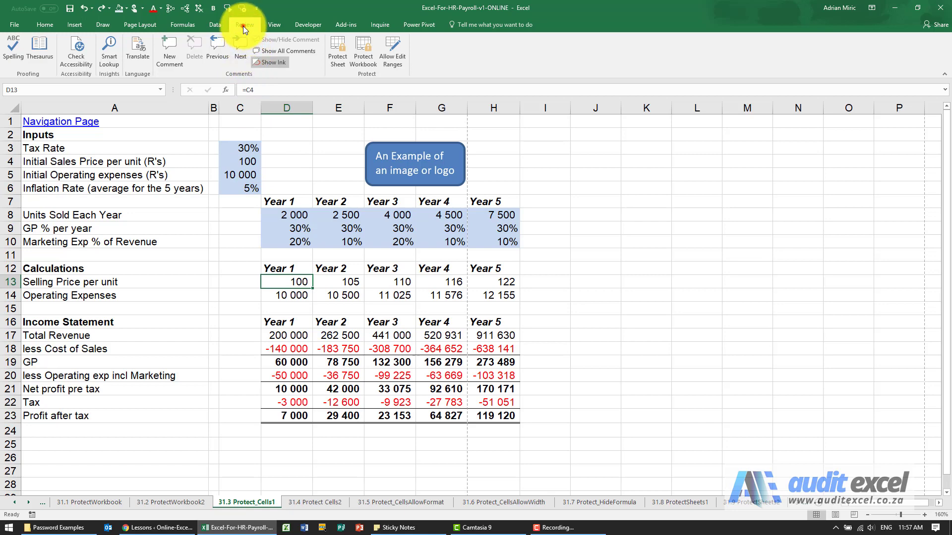
# Step: Protect the sheet with default permissions, then change input D9 to 35% and back to 30%
pyautogui.click(335, 51)
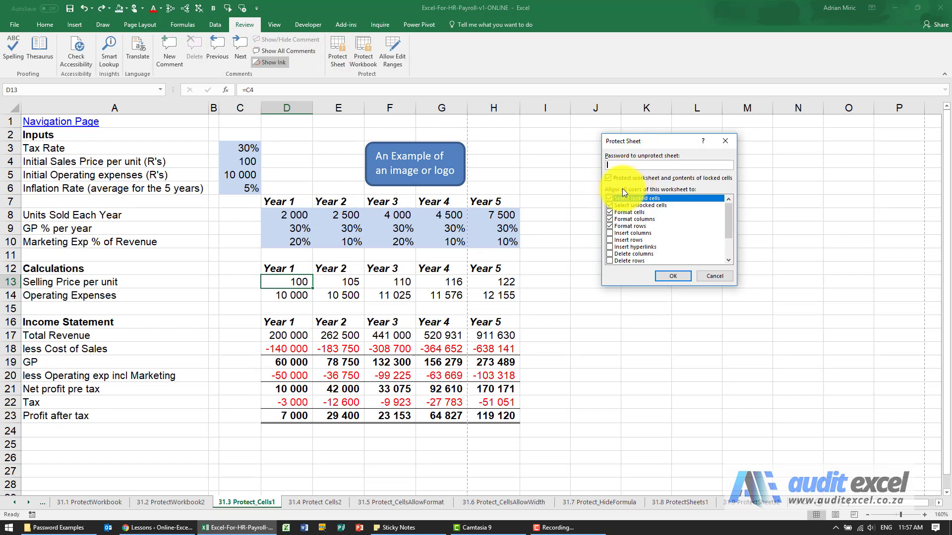
pyautogui.click(670, 276)
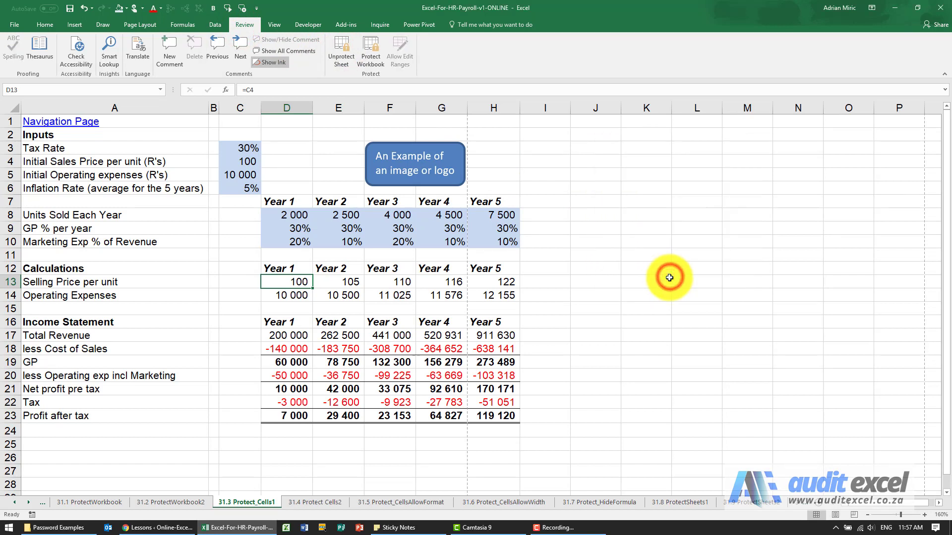
pyautogui.click(298, 228)
pyautogui.write('35')
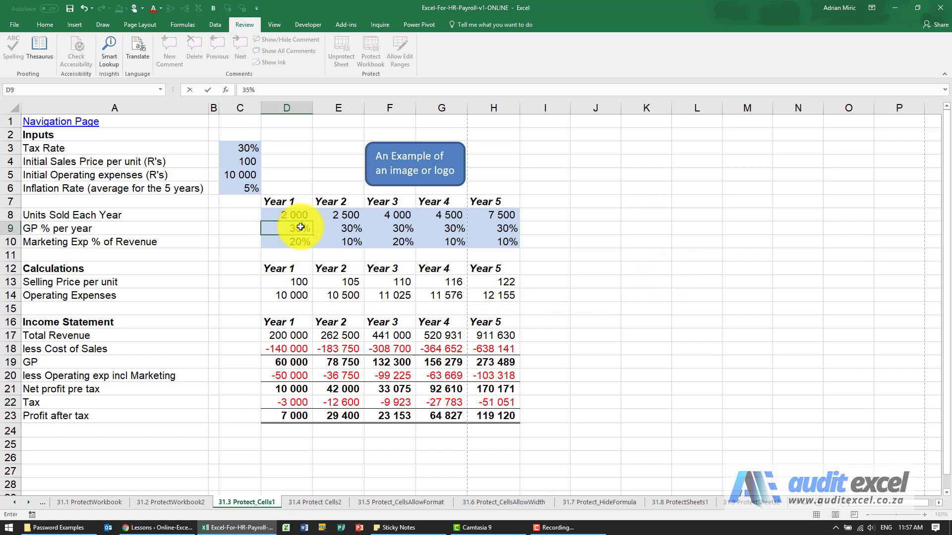
pyautogui.hotkey('ctrl', 'Return')
pyautogui.write('30')
pyautogui.press('Return')
# Step: Confirm formula cells D13 and D17 refuse edits, then unprotect the sheet
pyautogui.click(290, 279)
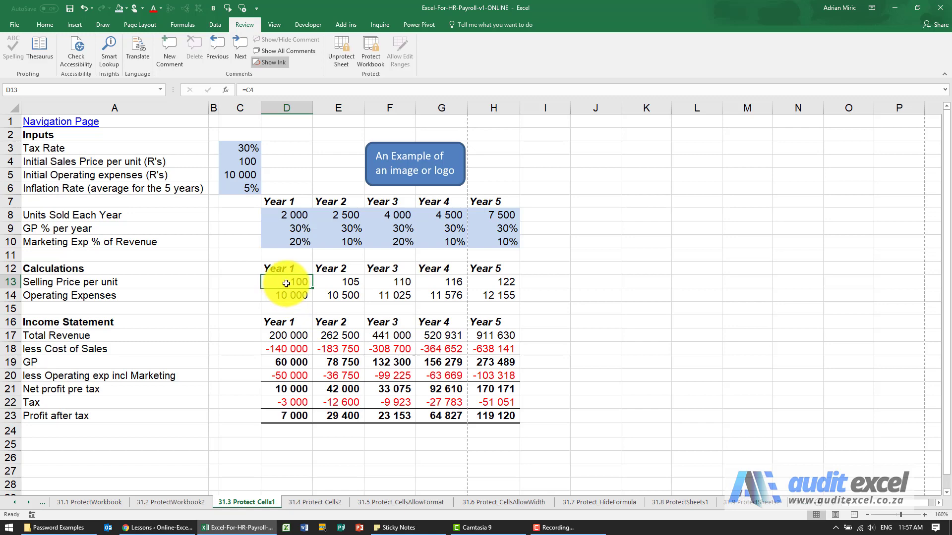
pyautogui.doubleClick(286, 284)
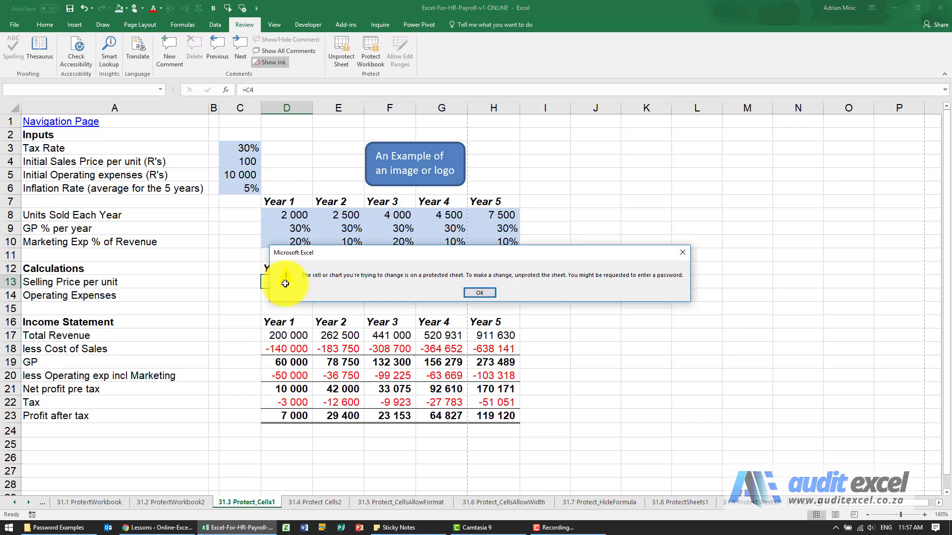
pyautogui.click(468, 295)
pyautogui.click(302, 334)
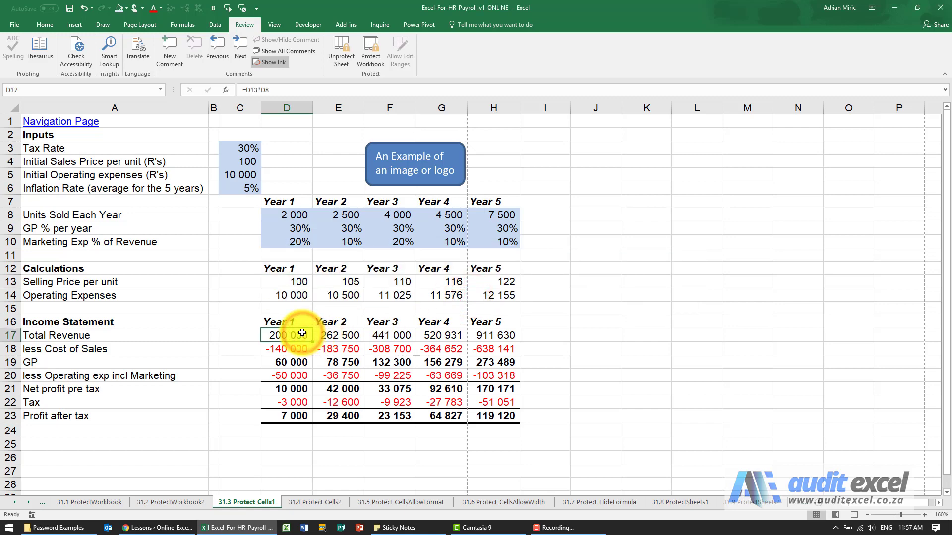
pyautogui.doubleClick(302, 333)
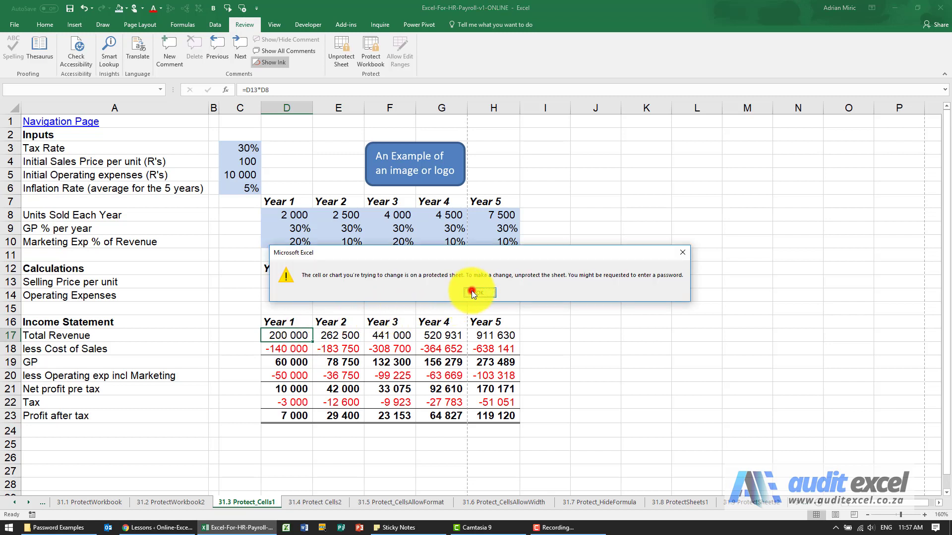
pyautogui.click(471, 292)
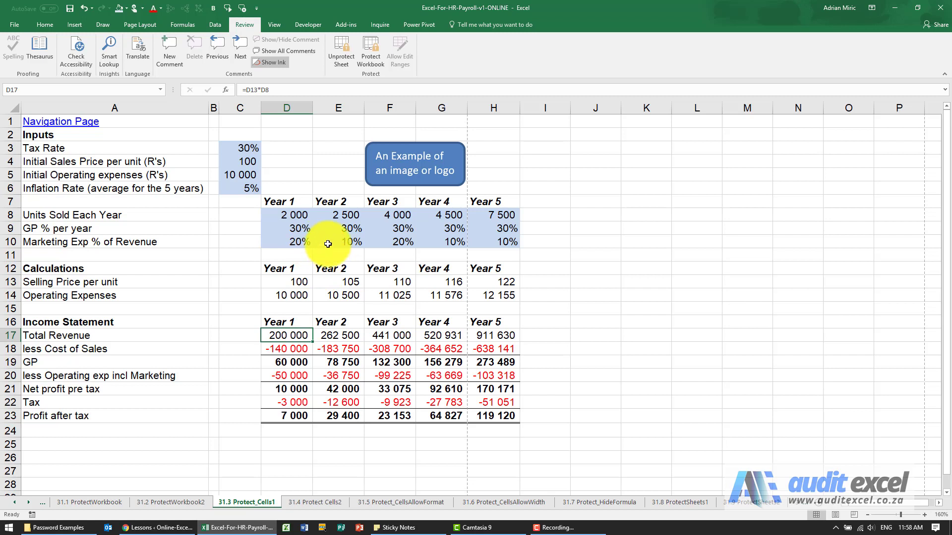
pyautogui.click(339, 67)
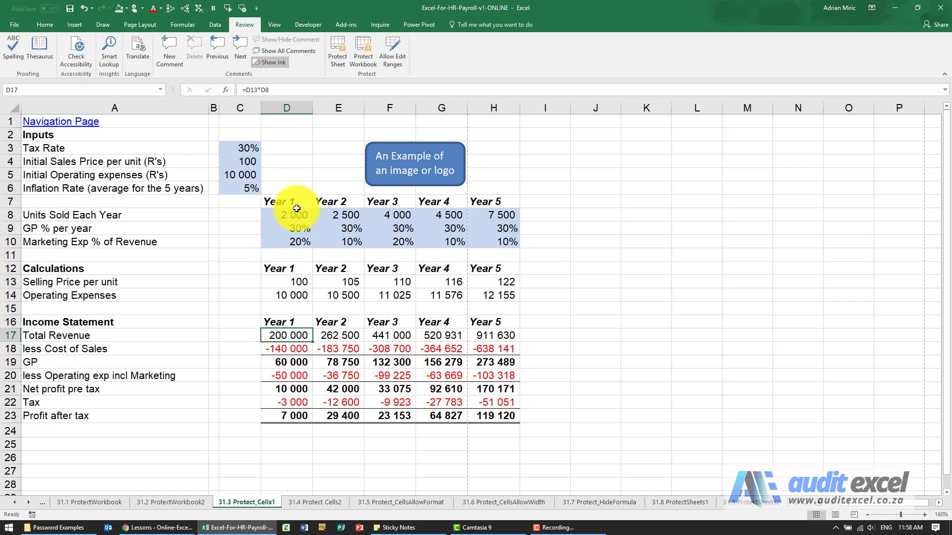
# Step: Protect the sheet with a password entered and confirmed in the Protect Sheet dialog
pyautogui.click(566, 331)
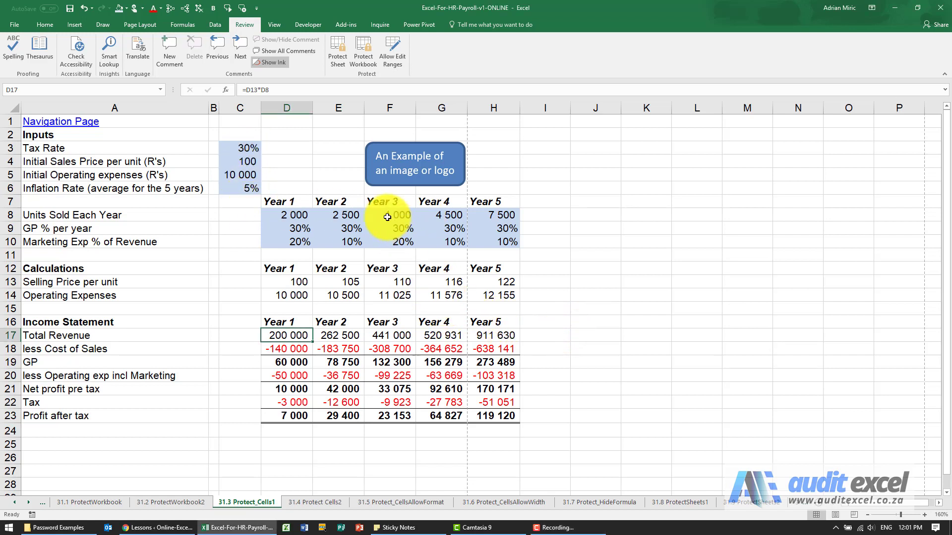
pyautogui.click(337, 52)
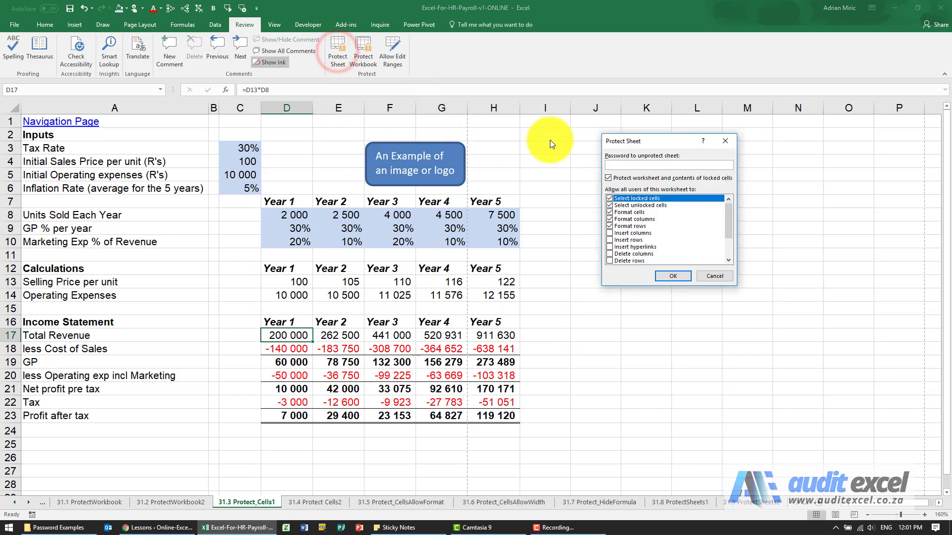
pyautogui.moveTo(620, 142); pyautogui.dragTo(515, 140)
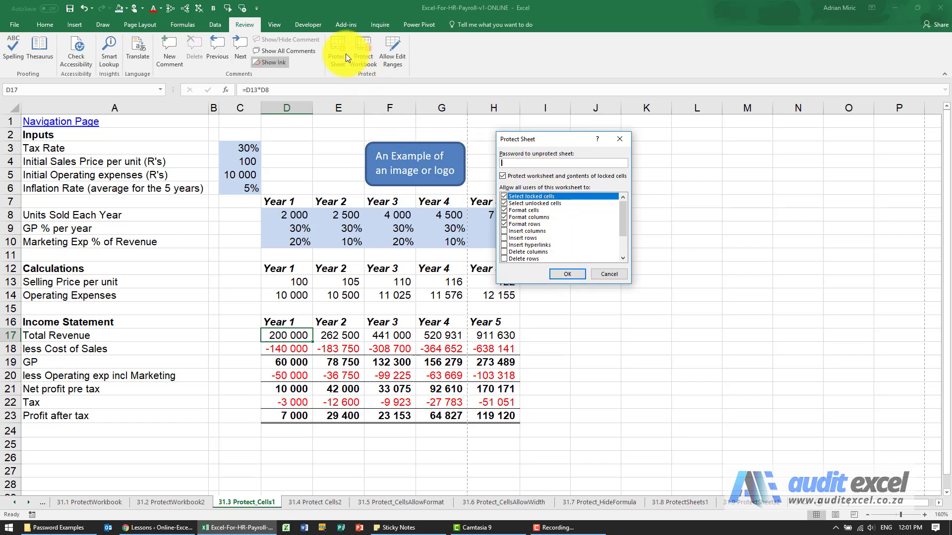
pyautogui.click(528, 164)
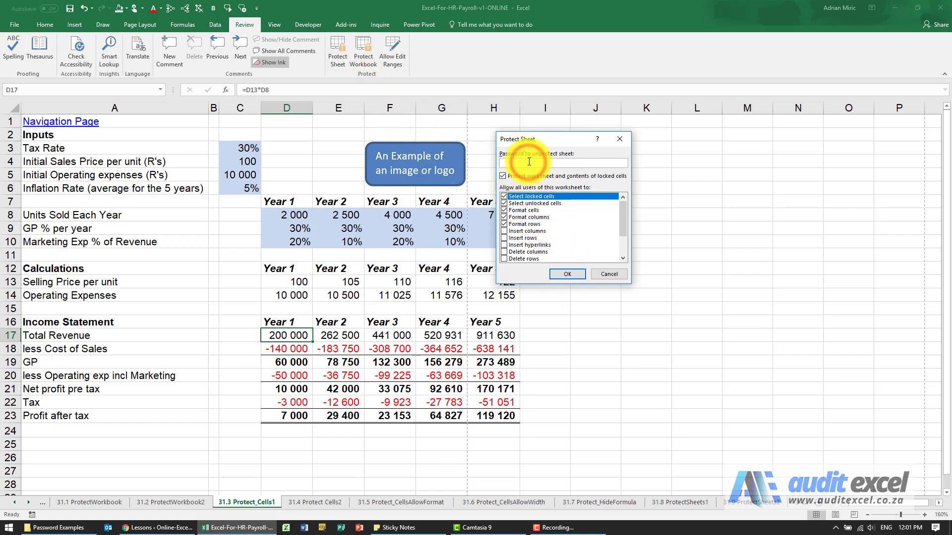
pyautogui.write('1234567890')
pyautogui.click(566, 273)
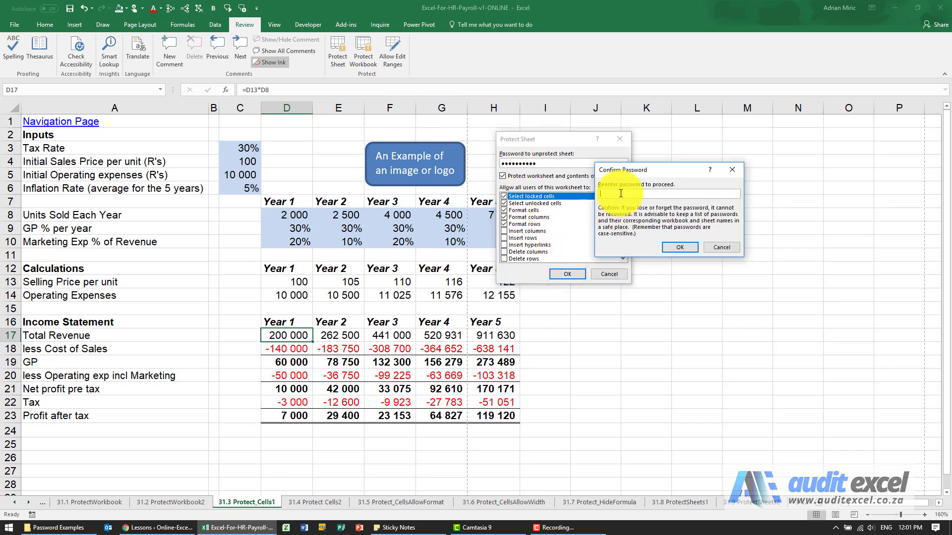
pyautogui.write('1234567890')
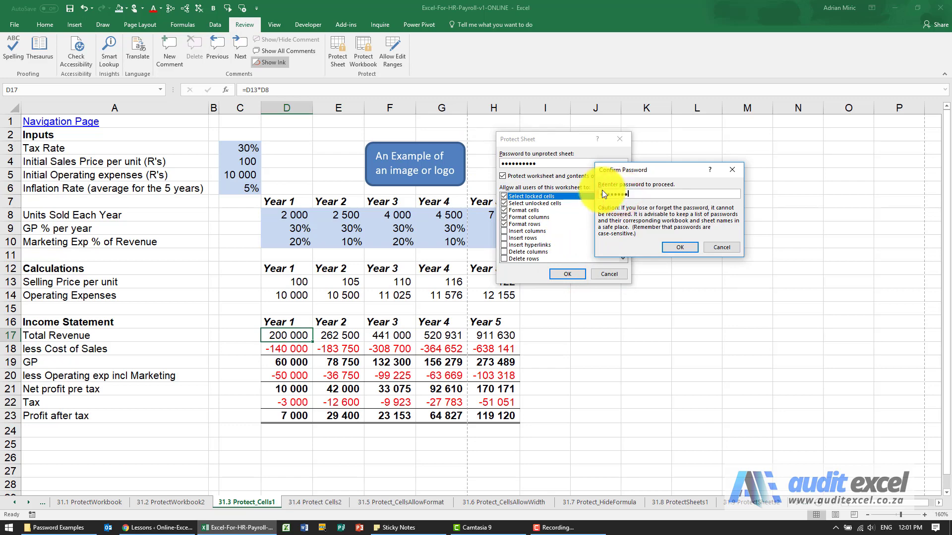
pyautogui.write('90')
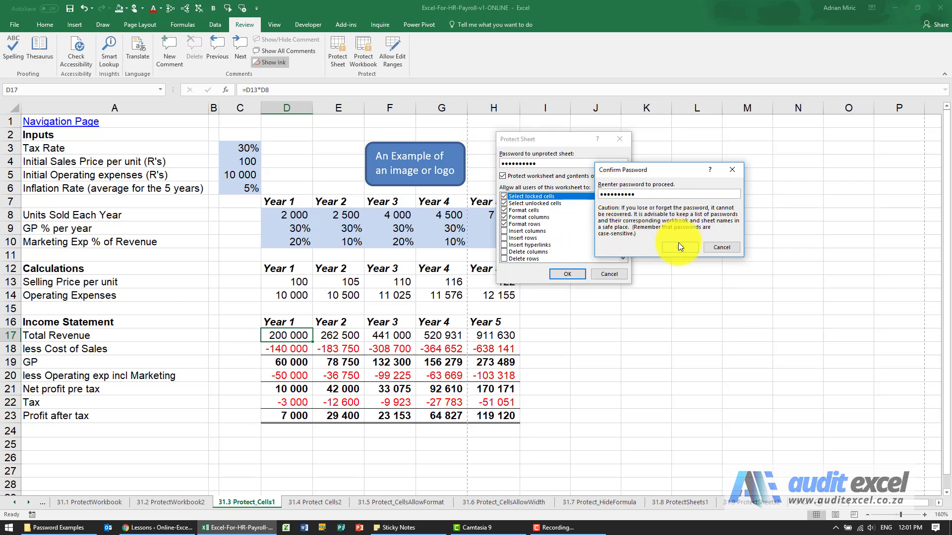
pyautogui.click(679, 247)
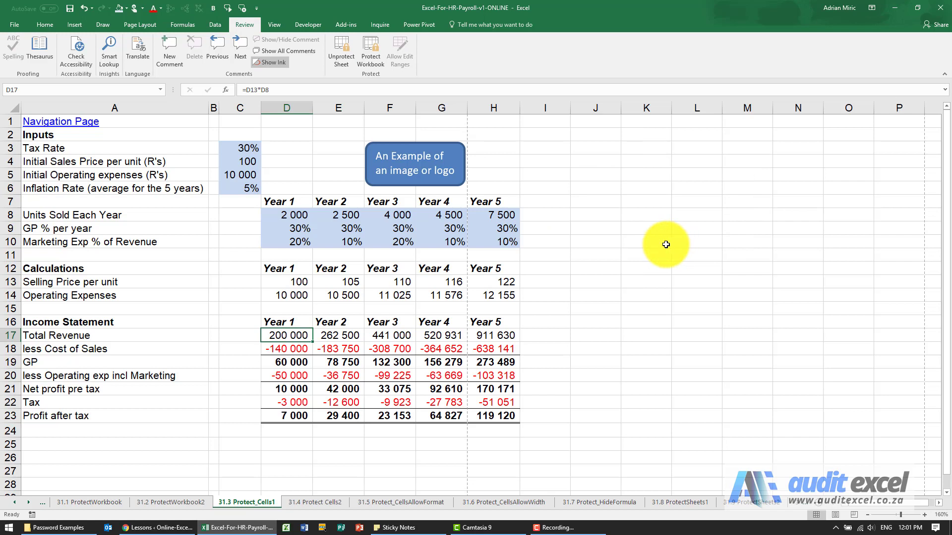
# Step: Attempt to unprotect the sheet with an incorrect password and dismiss the rejection error
pyautogui.click(339, 58)
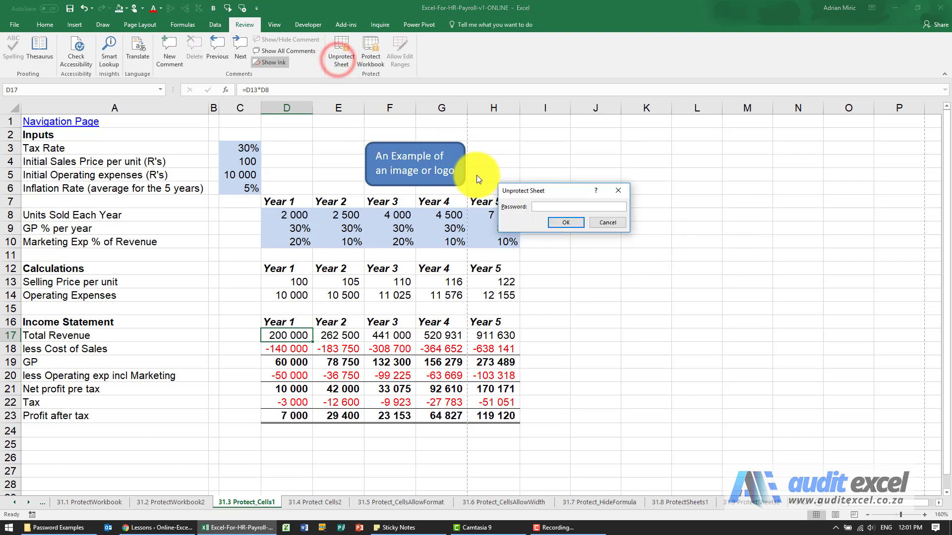
pyautogui.write('1234567')
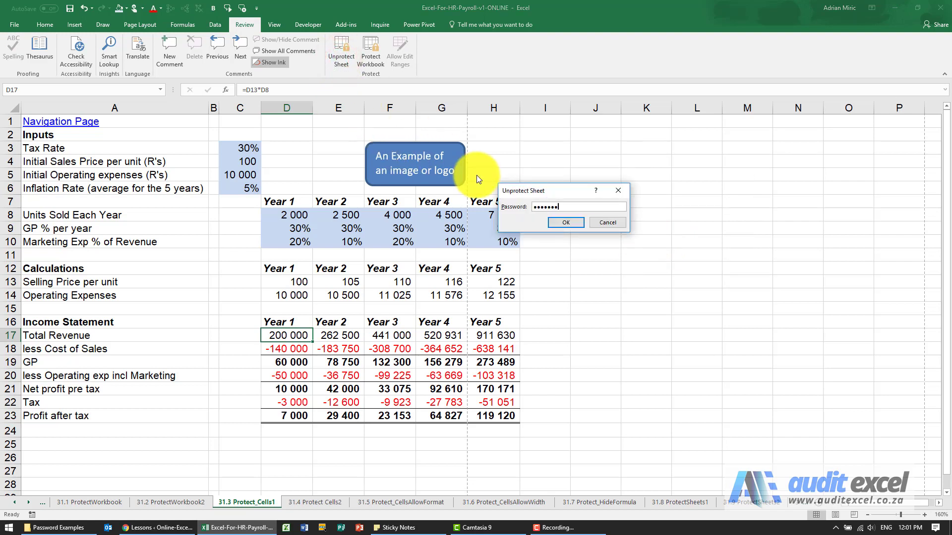
pyautogui.write('890')
pyautogui.press('Return')
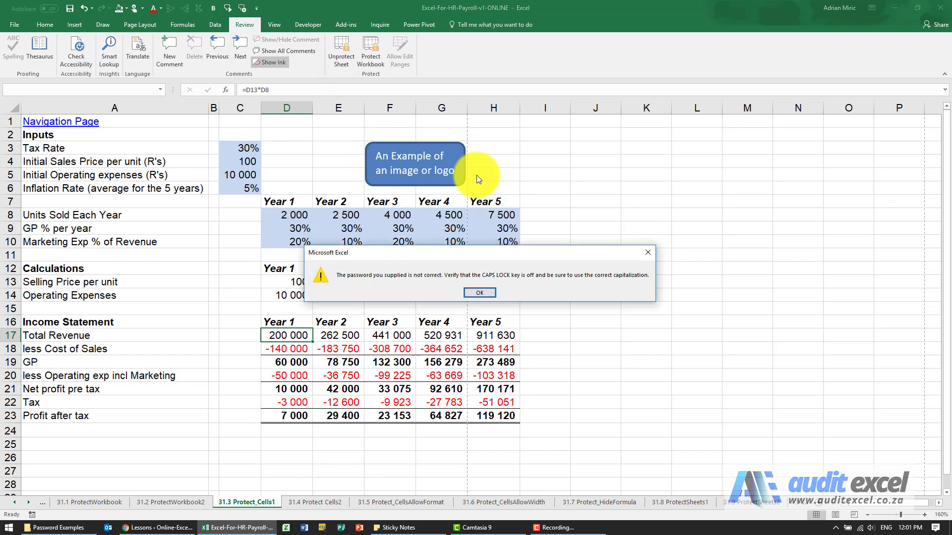
pyautogui.click(472, 293)
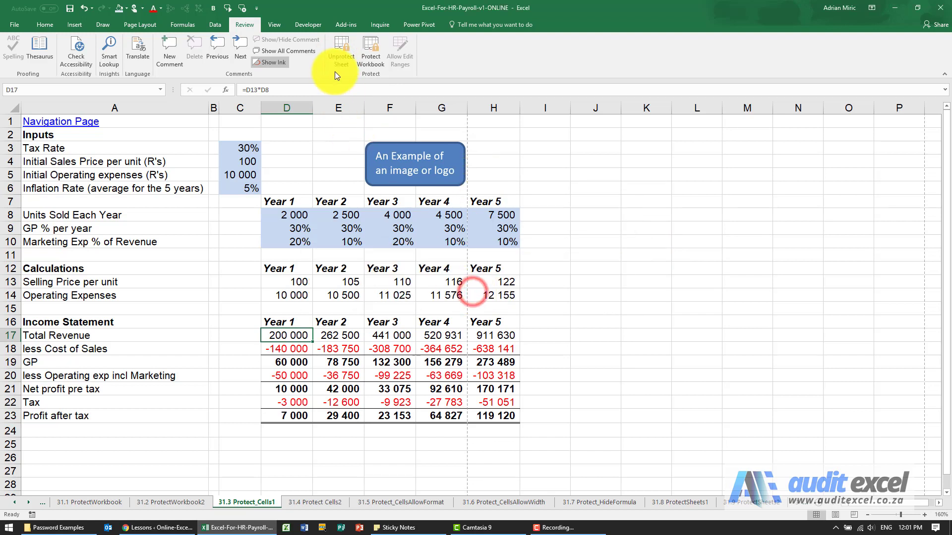
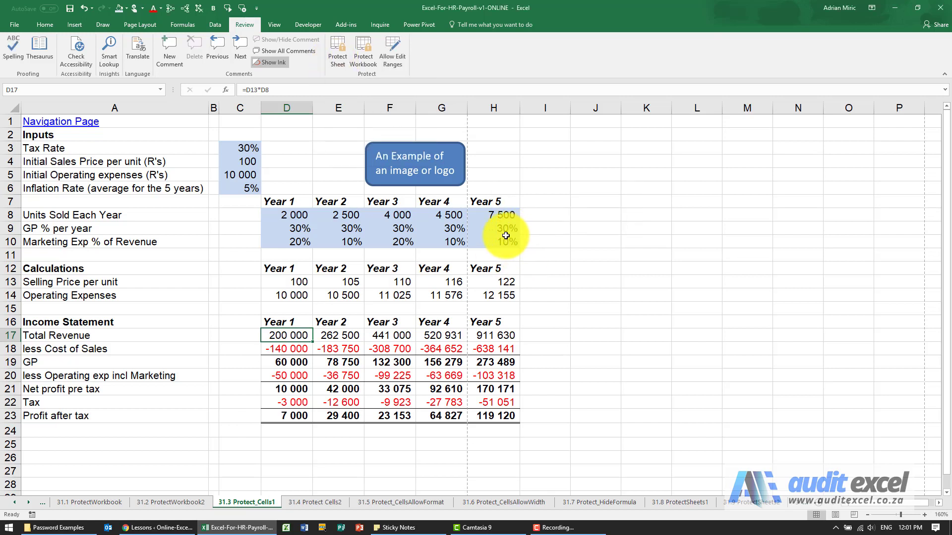
# Step: In Protect Sheet, uncheck Format cells, Format columns, Format rows, Edit objects and Edit scenarios
pyautogui.click(341, 59)
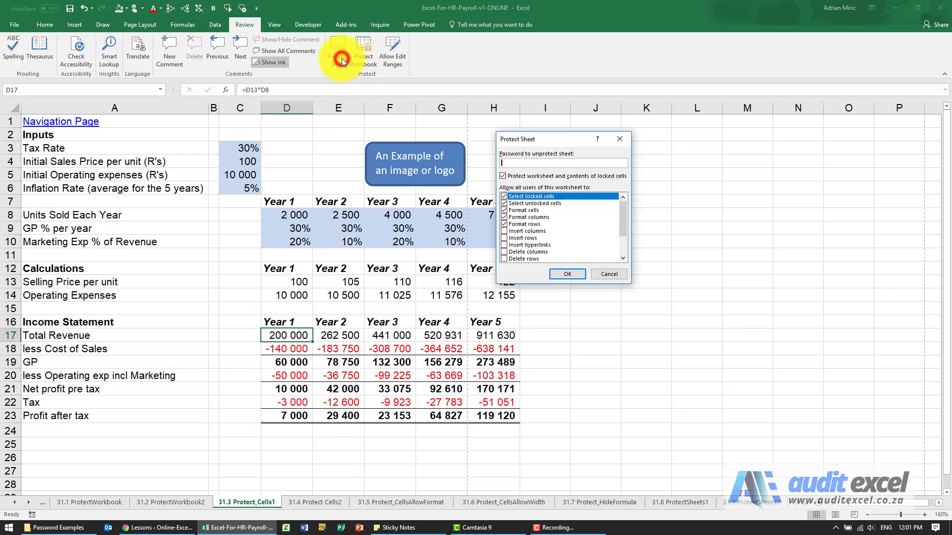
pyautogui.click(505, 210)
pyautogui.click(506, 218)
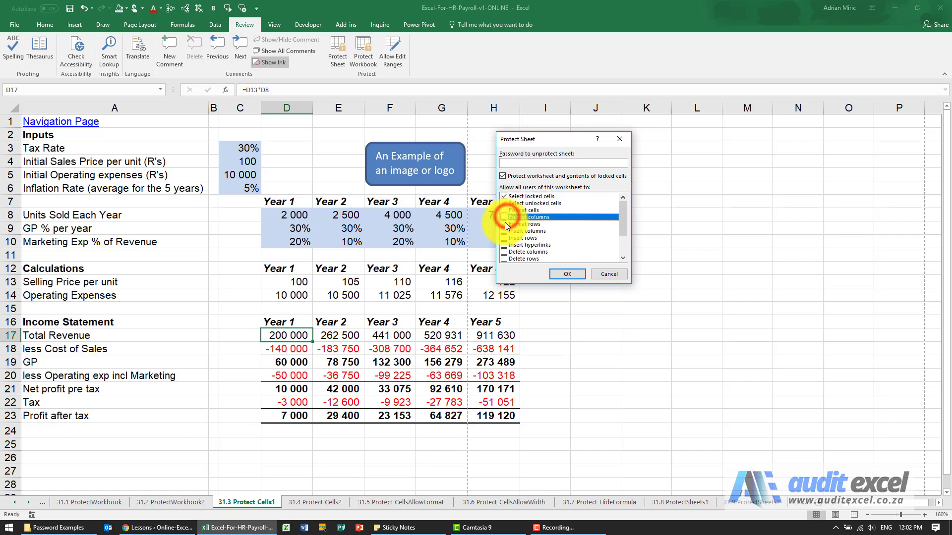
pyautogui.click(505, 224)
pyautogui.moveTo(620, 224); pyautogui.dragTo(623, 236)
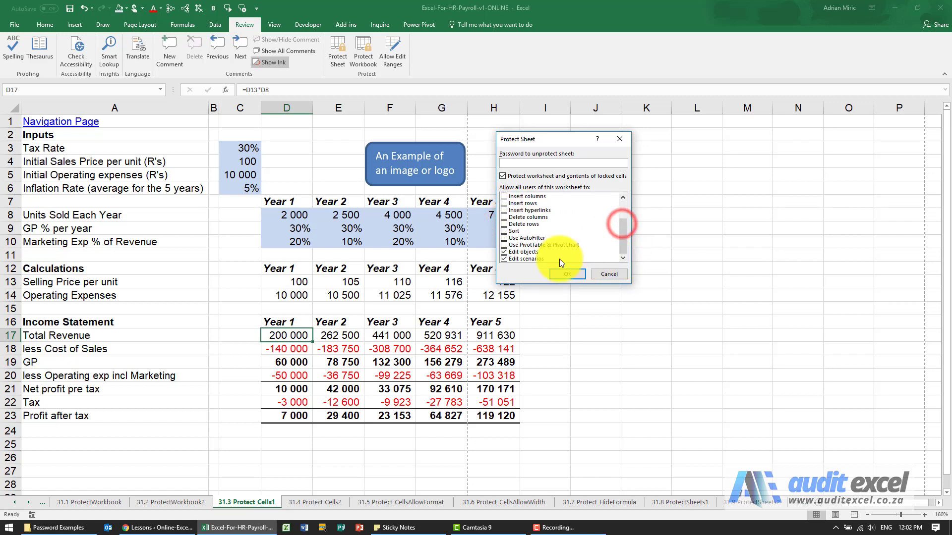
pyautogui.click(504, 252)
pyautogui.click(504, 258)
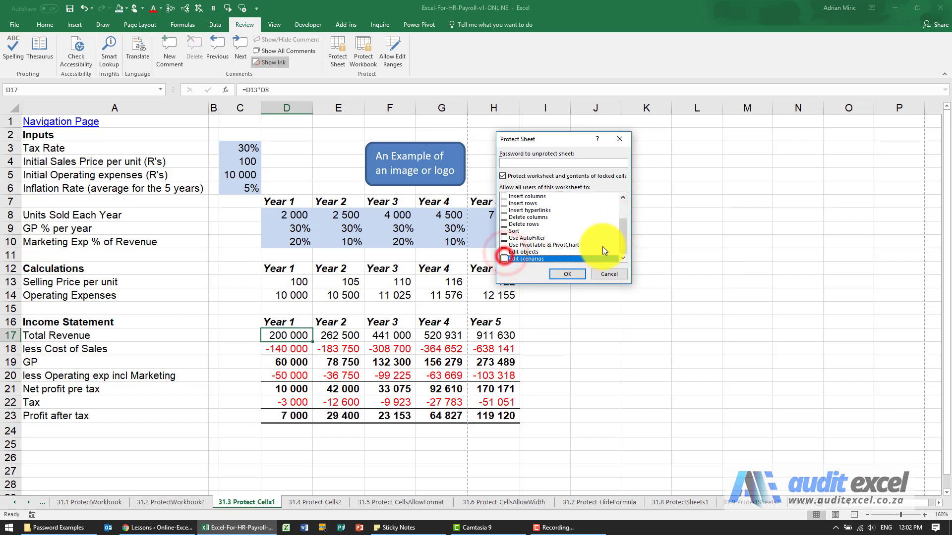
pyautogui.moveTo(621, 245); pyautogui.dragTo(623, 218)
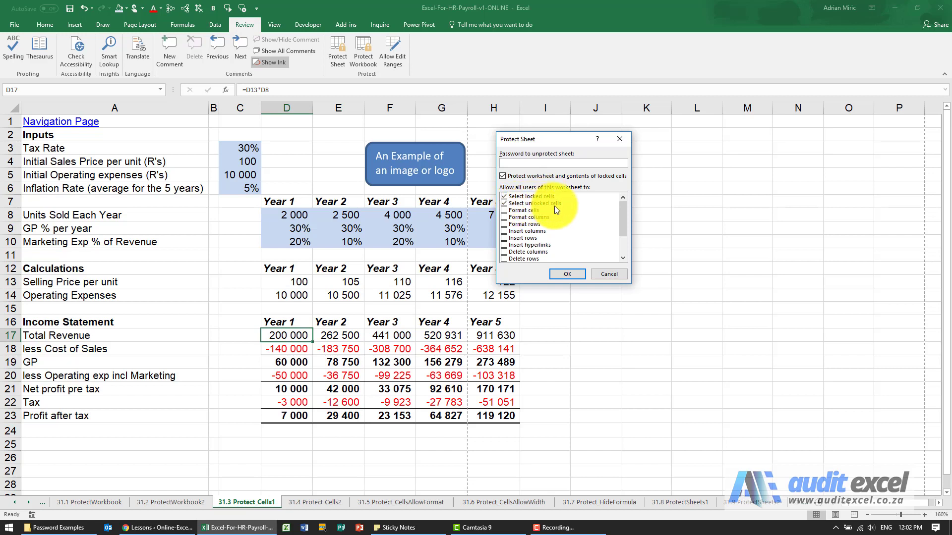
# Step: Apply the sheet protection, then select input cell D8 and formula cell D13
pyautogui.click(567, 276)
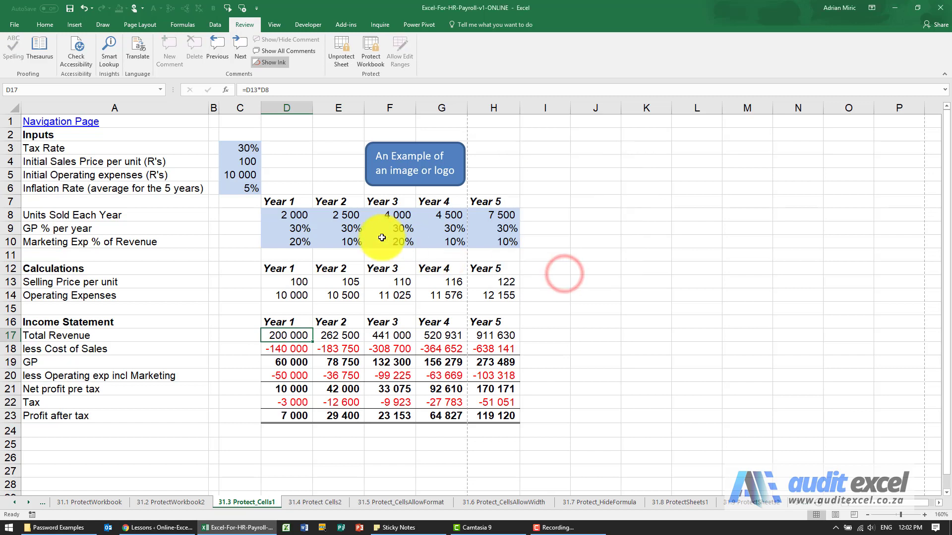
pyautogui.click(293, 216)
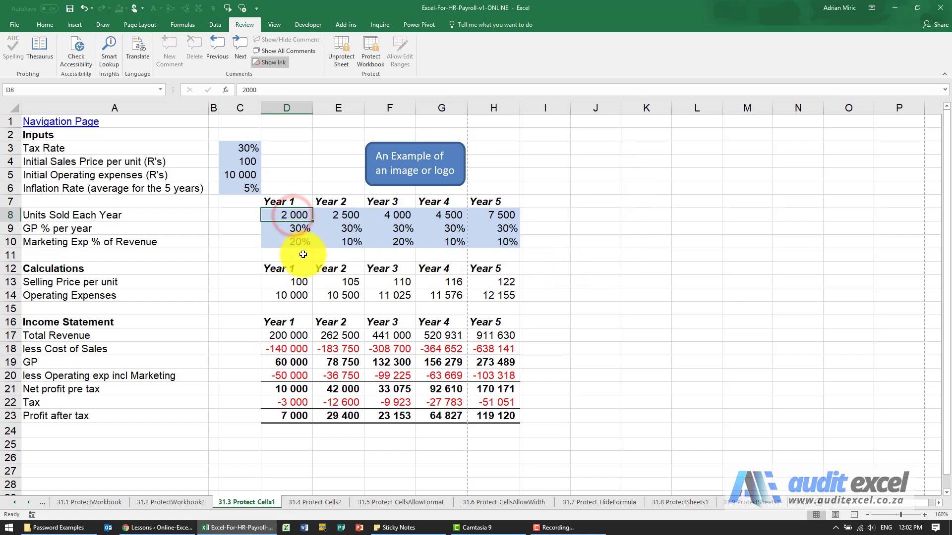
pyautogui.click(305, 281)
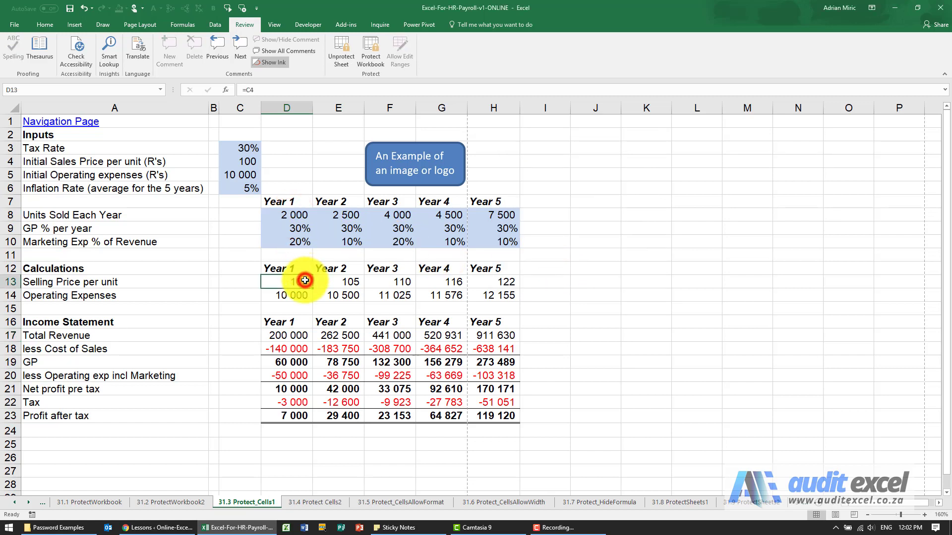
# Step: Change Year 1 units in D8 to 1900, then restore it to 2 000
pyautogui.click(300, 214)
pyautogui.write('1900')
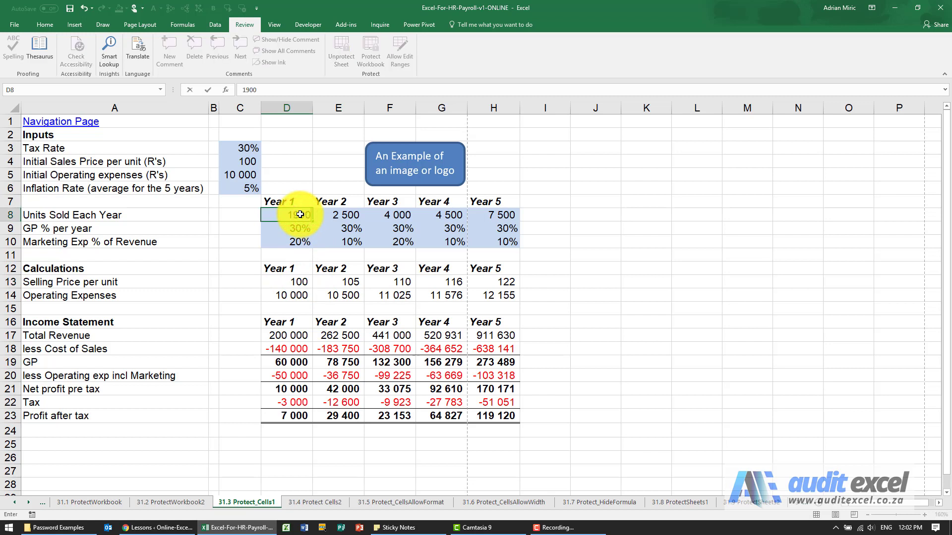
pyautogui.press('Return')
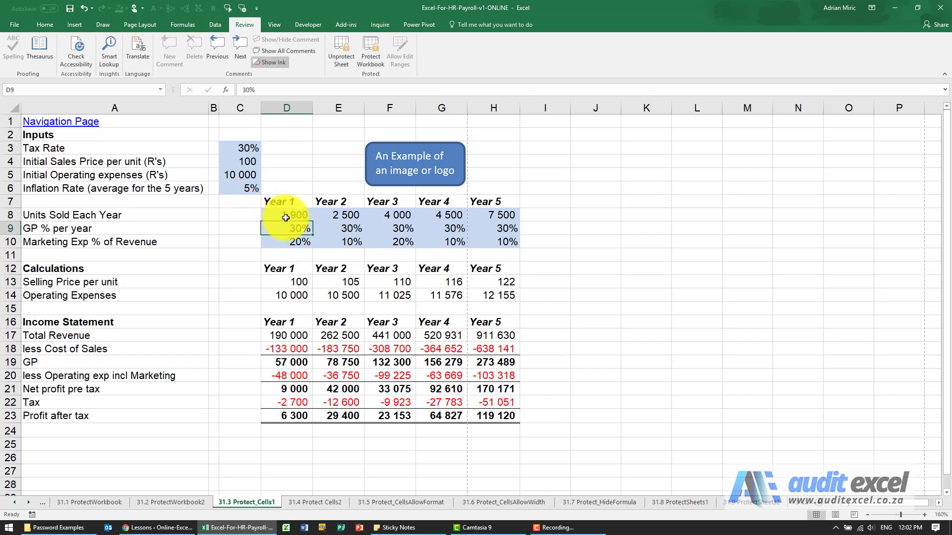
pyautogui.click(285, 216)
pyautogui.write('2 000')
pyautogui.press('Return')
# Step: Try editing the locked D13 formula, dismiss the protection warning and check its right-click options
pyautogui.click(291, 276)
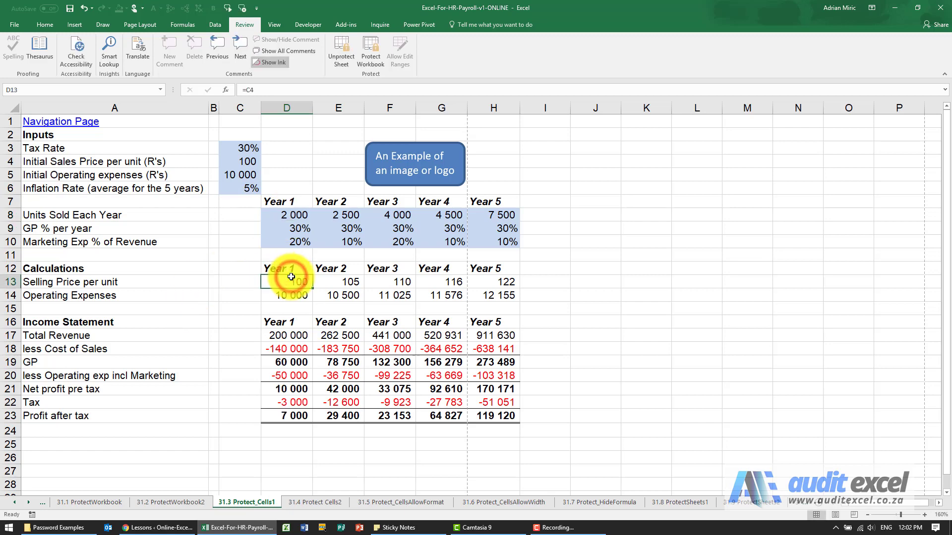
pyautogui.doubleClick(291, 277)
pyautogui.press('Return')
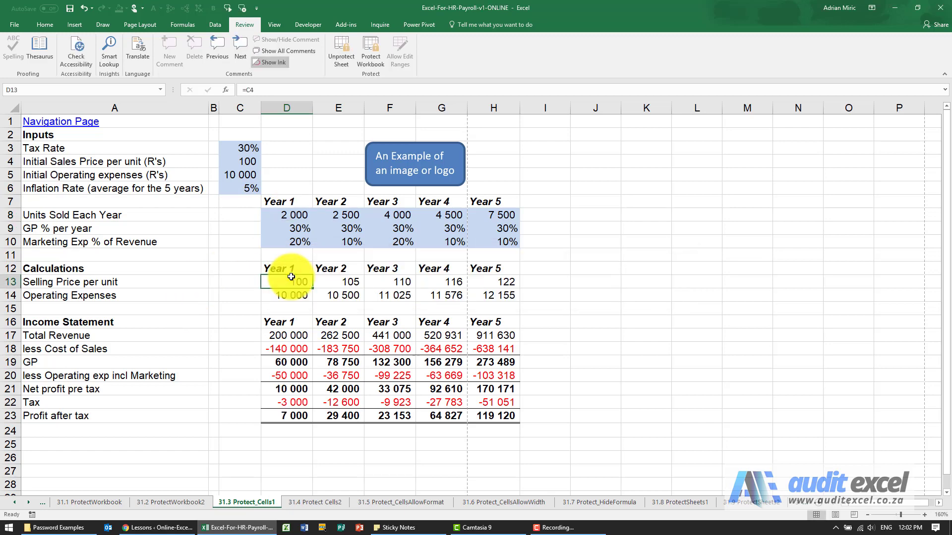
pyautogui.rightClick(292, 282)
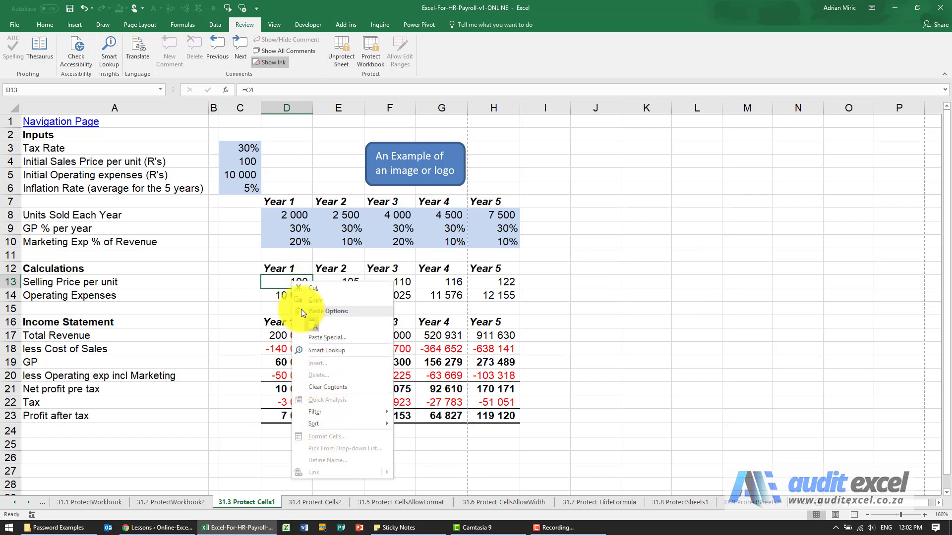
pyautogui.click(276, 282)
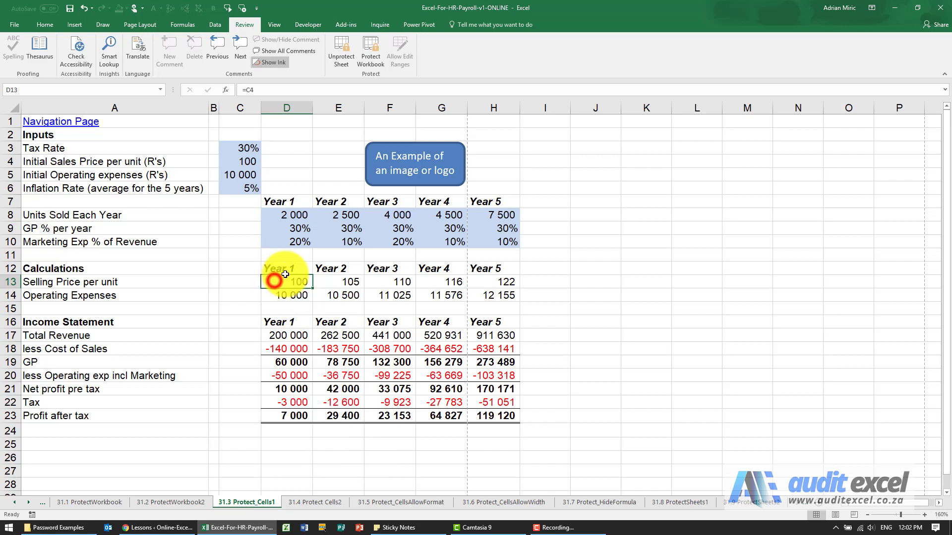
# Step: Unprotect, then re-protect the sheet allowing only selection of unlocked cells
pyautogui.click(344, 56)
pyautogui.click(338, 55)
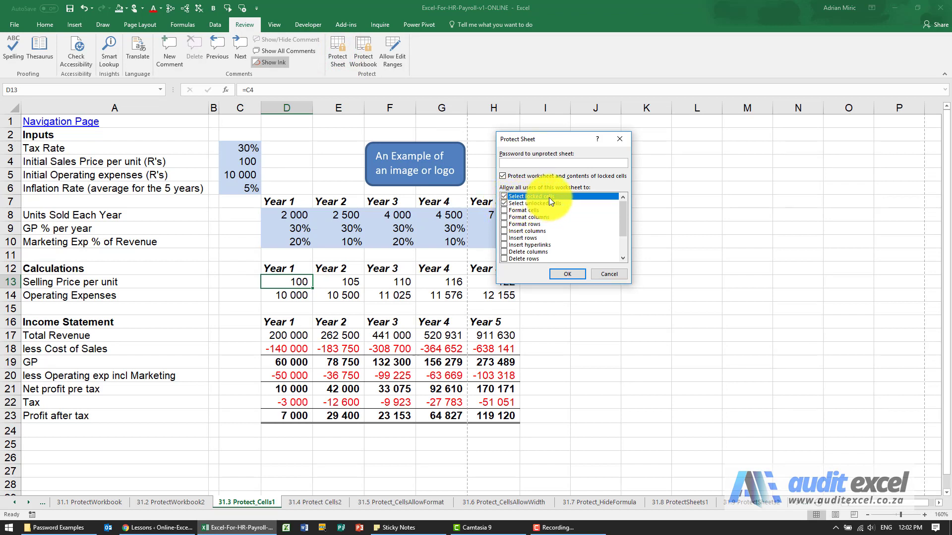
pyautogui.click(503, 197)
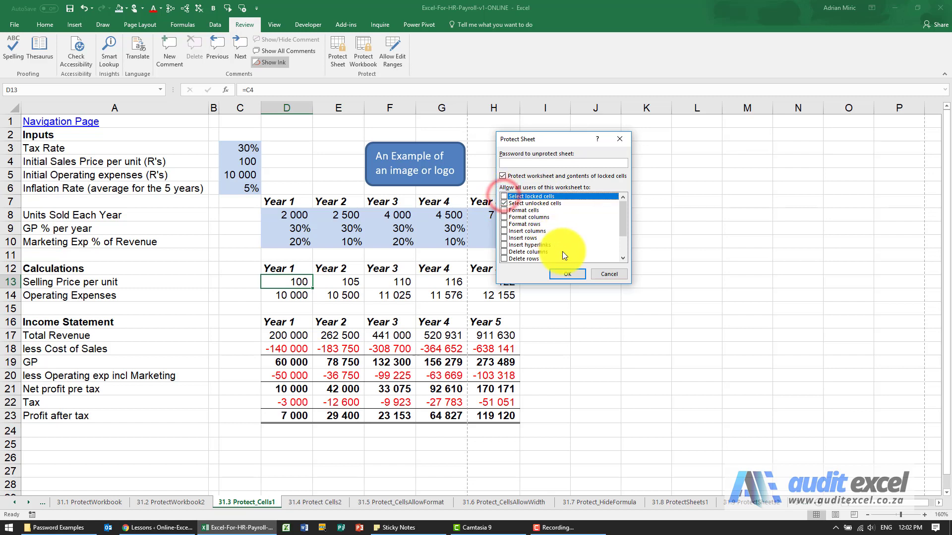
pyautogui.click(562, 274)
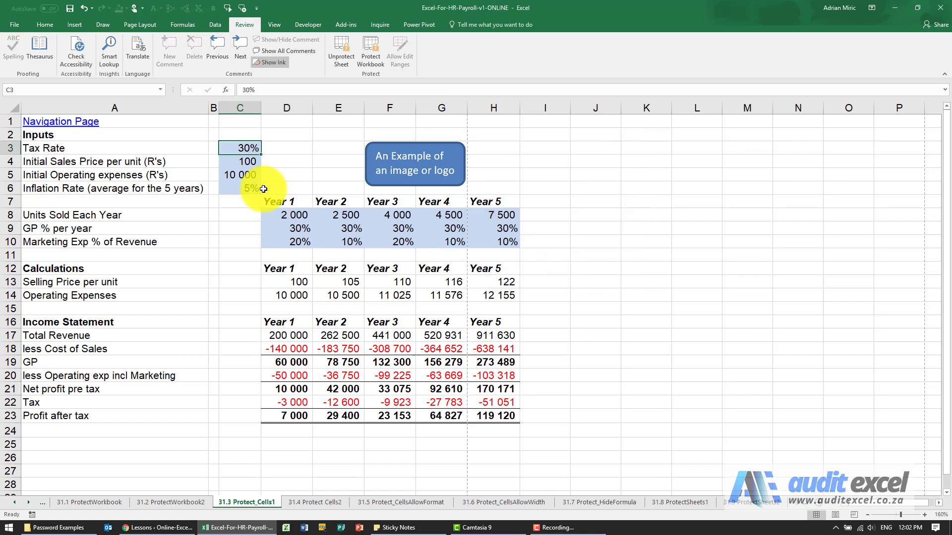
# Step: Select inputs C4, C5, D8, E8 and E9, and confirm locked D13 can't be selected
pyautogui.click(247, 164)
pyautogui.click(250, 174)
pyautogui.click(294, 215)
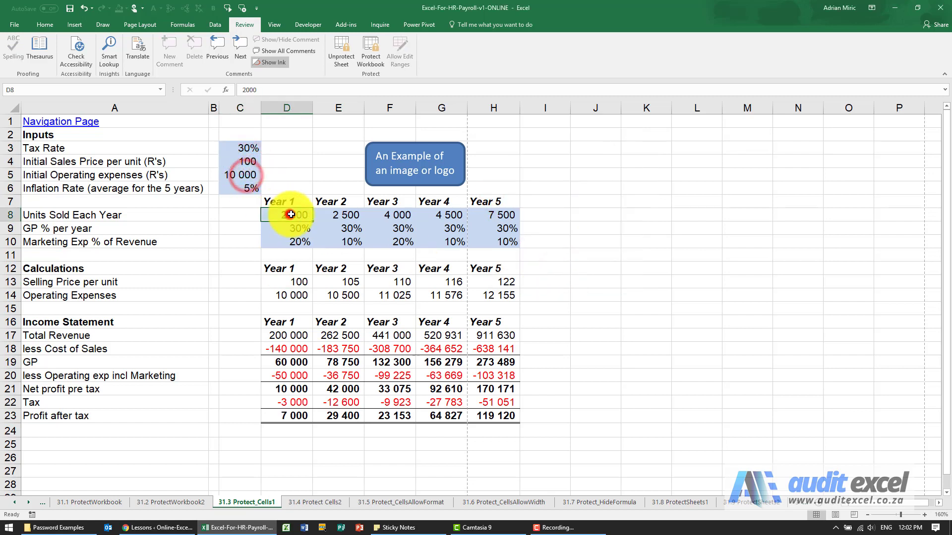
pyautogui.click(339, 216)
pyautogui.click(340, 228)
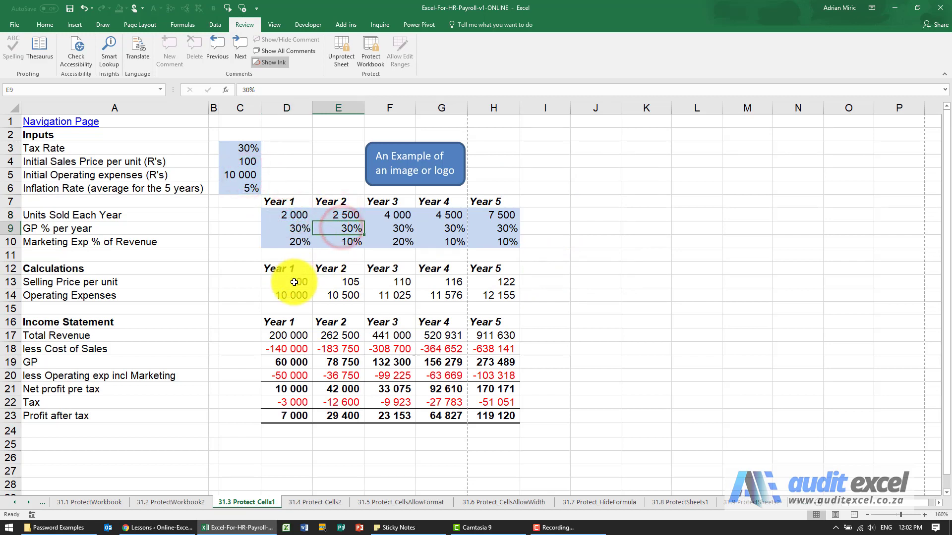
pyautogui.click(295, 282)
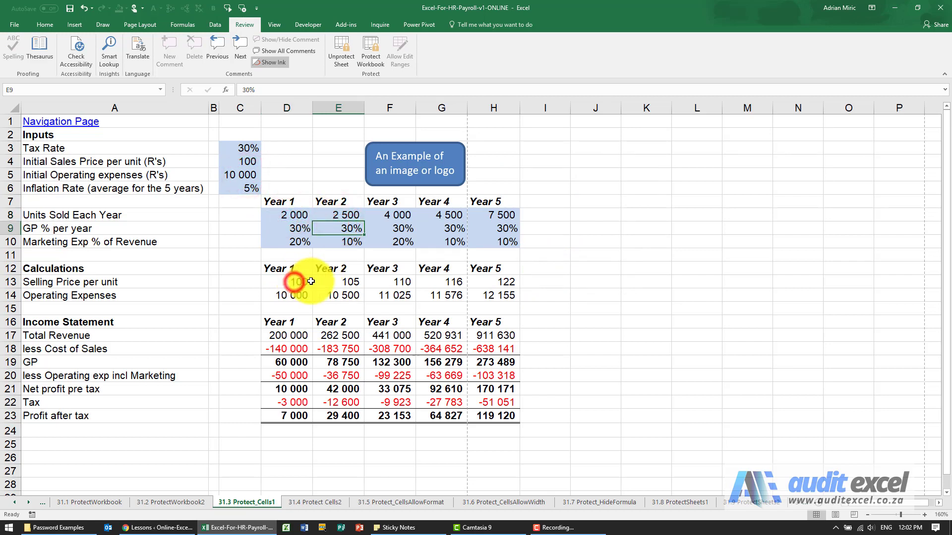
pyautogui.click(352, 290)
pyautogui.click(294, 286)
# Step: Step between unlocked inputs from D8 with arrow keys, then unprotect and reopen Protect Sheet
pyautogui.click(291, 215)
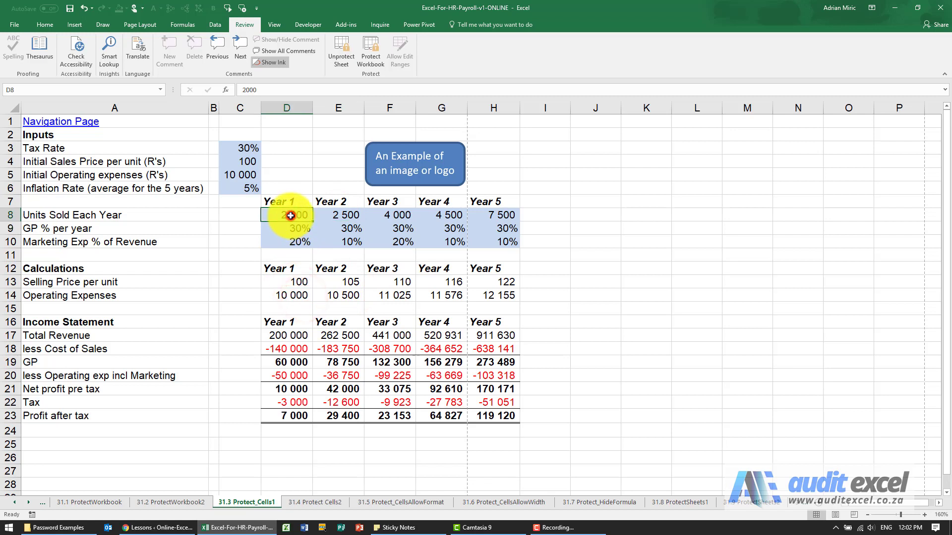
pyautogui.press('Down')
pyautogui.press('Down')
pyautogui.press('Left')
pyautogui.press('Left')
pyautogui.press('Left')
pyautogui.press('Left')
pyautogui.press('Left')
pyautogui.press('Left')
pyautogui.press('Left')
pyautogui.press('Left')
pyautogui.press('Left')
pyautogui.press('Left')
pyautogui.press('Left')
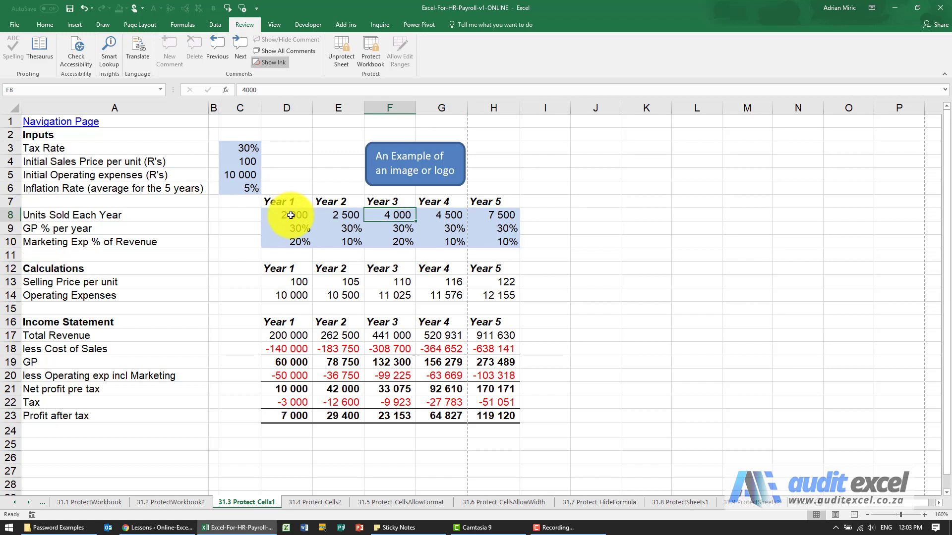
pyautogui.click(290, 215)
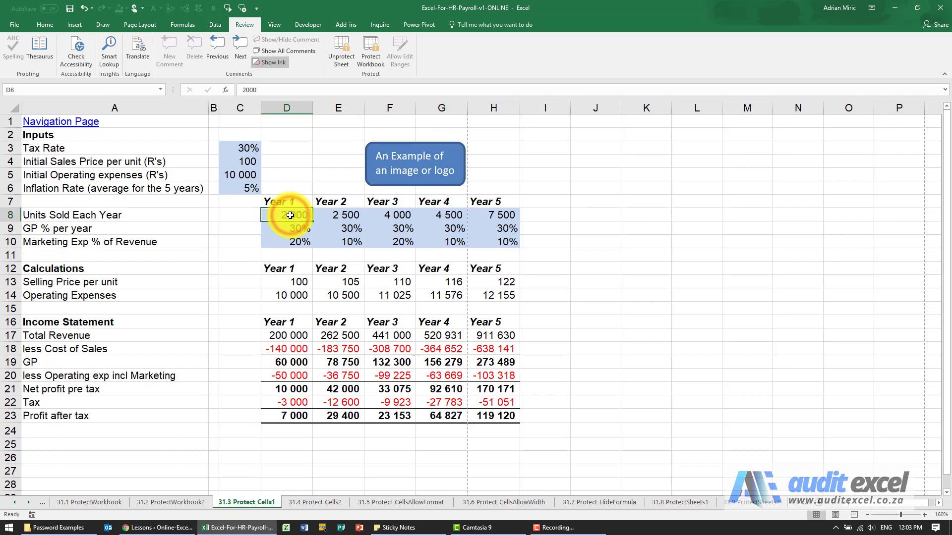
pyautogui.click(341, 55)
pyautogui.click(335, 53)
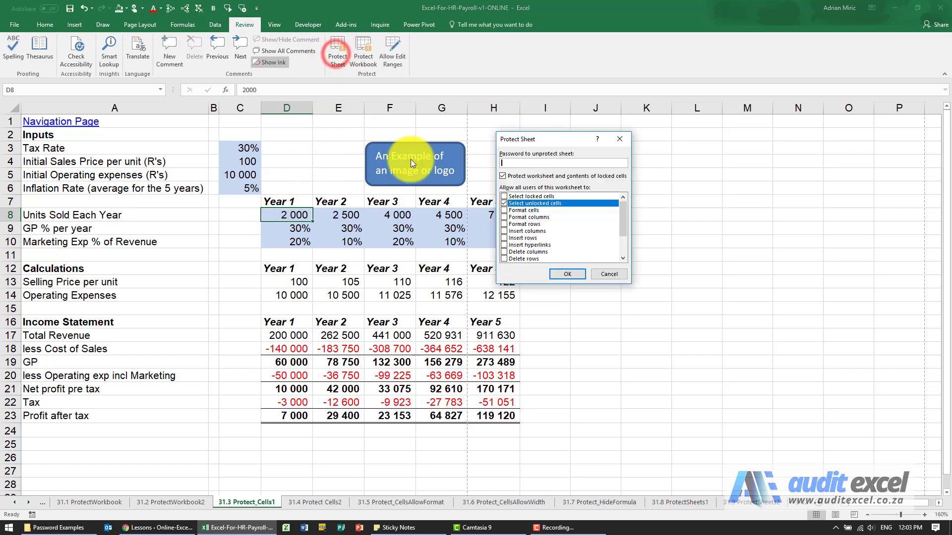